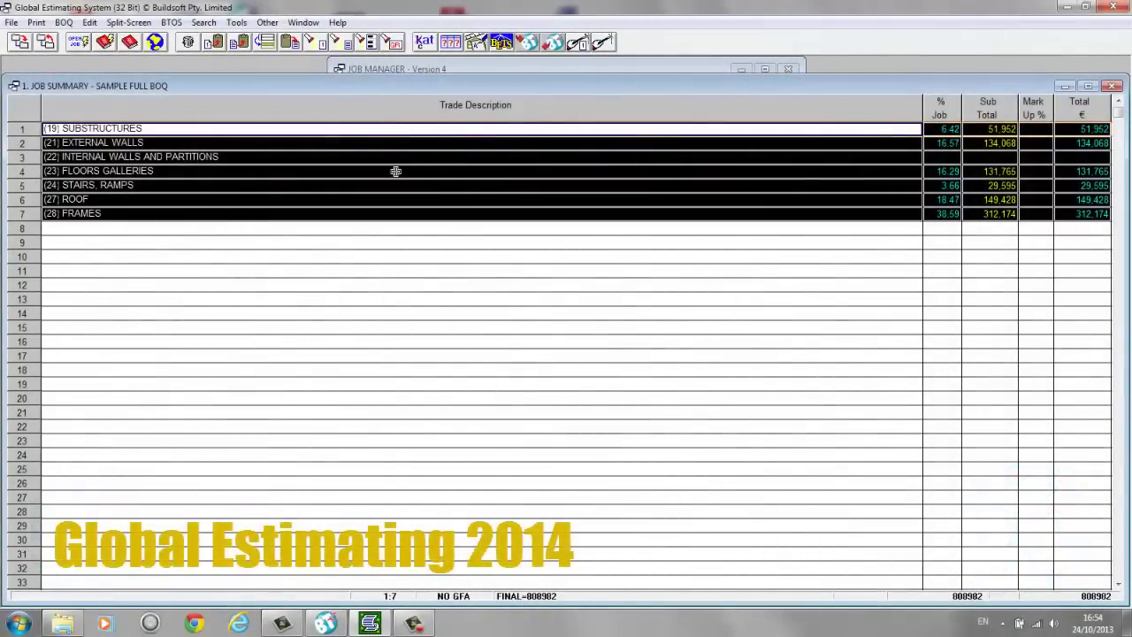
# Step: Send the selected trades of the SAMPLE FULL BOQ job to BT2 without calc sheet or rate sheet info
pyautogui.click(527, 42)
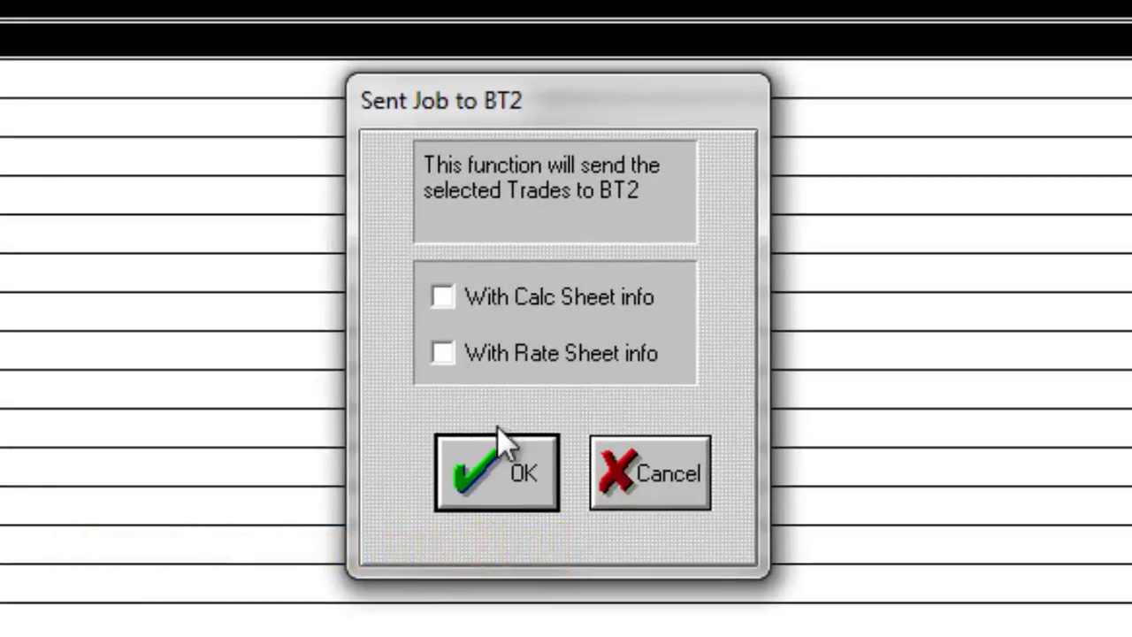
pyautogui.click(519, 491)
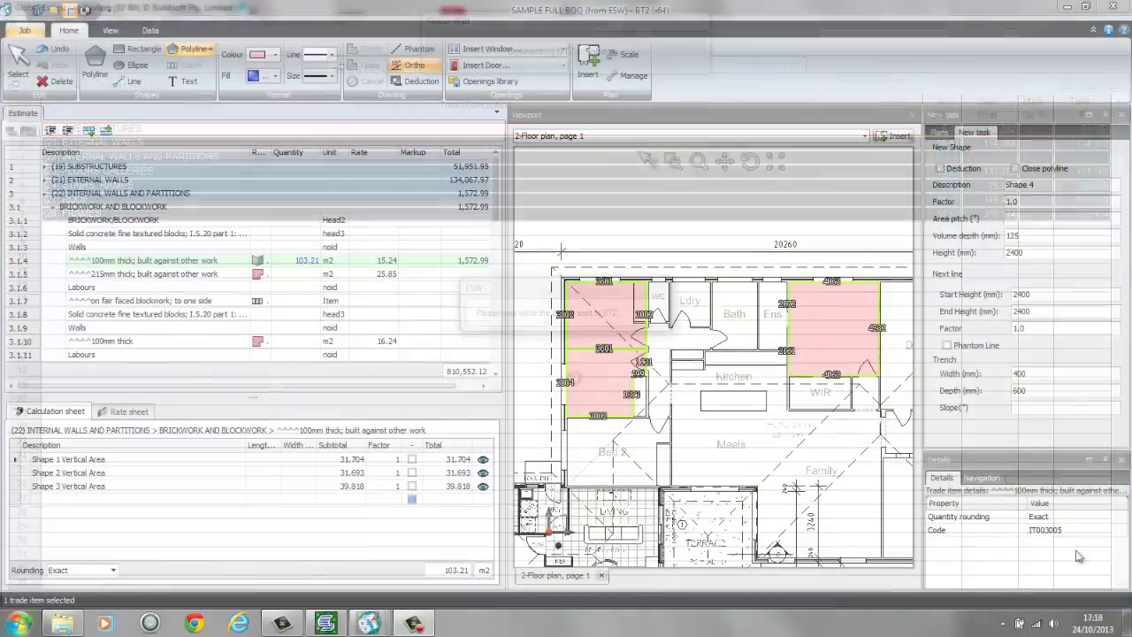
# Step: Add a calculation row "Manually entered items" with length 12 and width 2.4 to the 215mm thick wall item
pyautogui.click(292, 276)
pyautogui.click(163, 459)
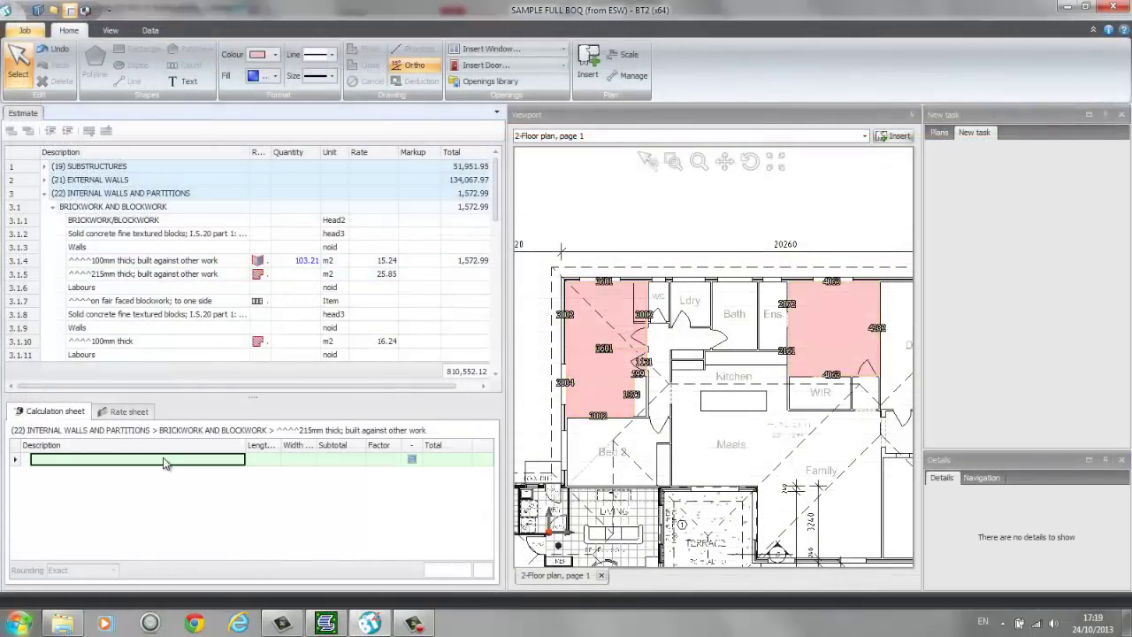
pyautogui.write('Manually entered items')
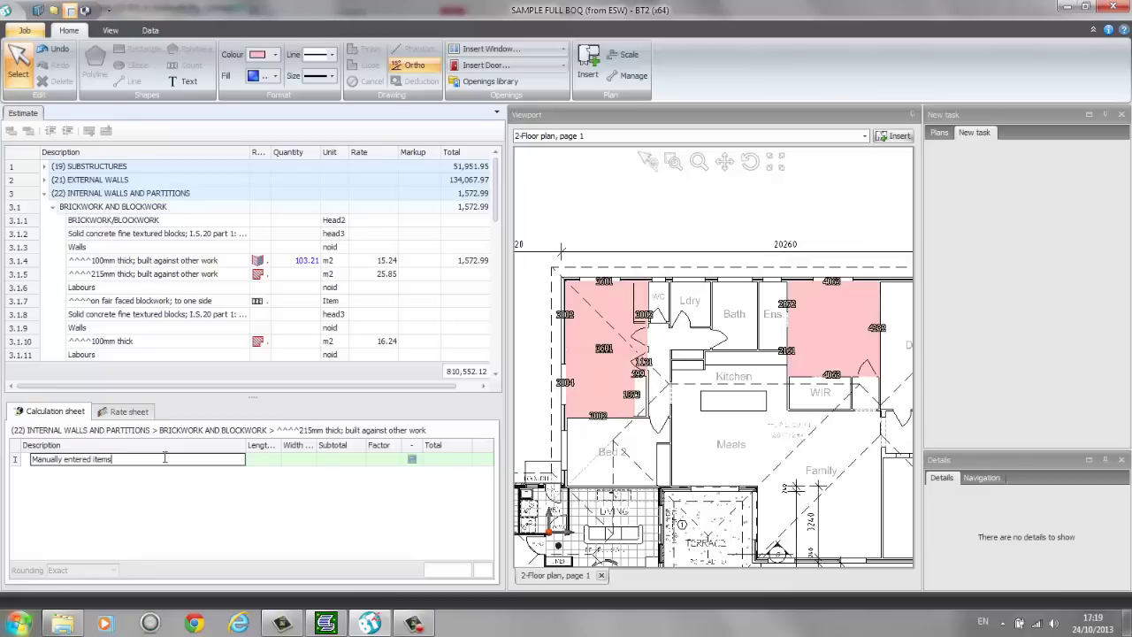
pyautogui.click(266, 459)
pyautogui.write('12')
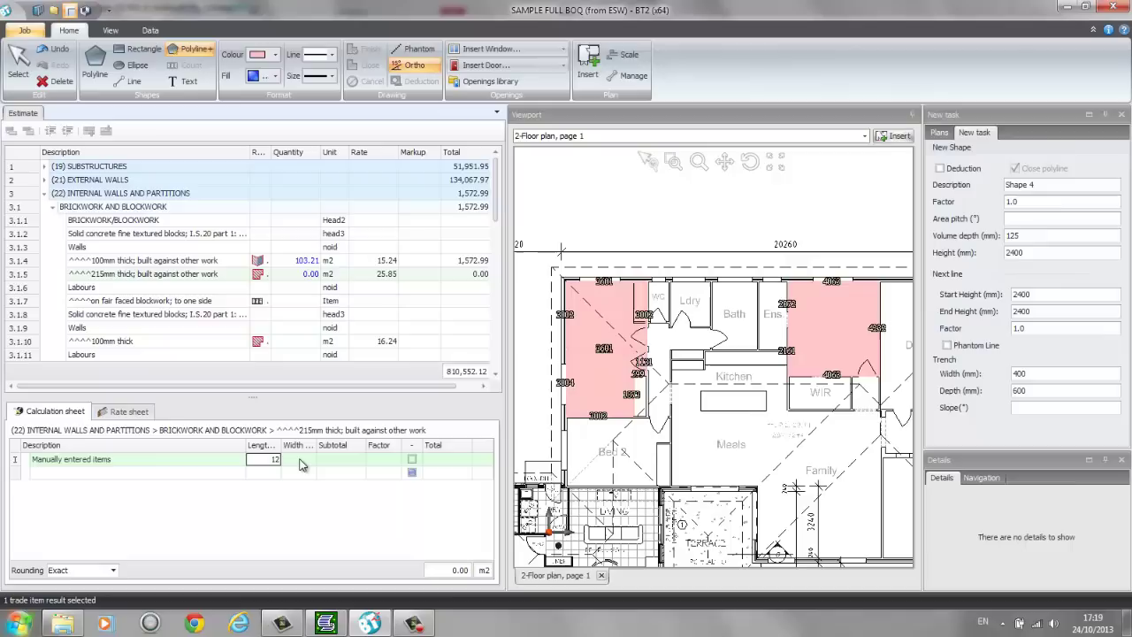
pyautogui.click(302, 461)
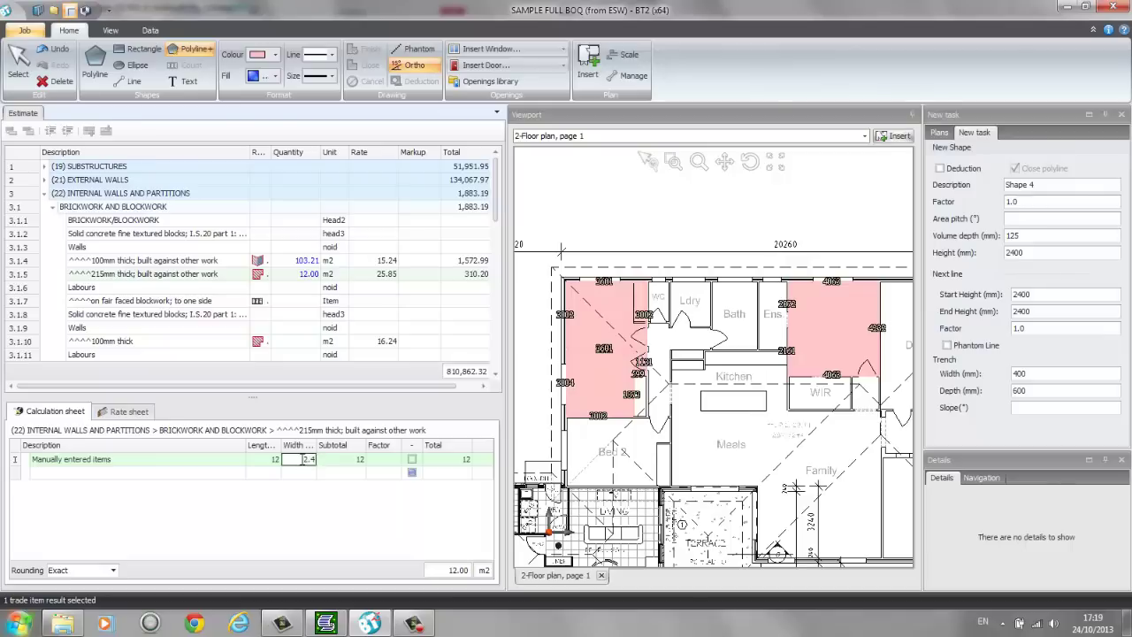
# Step: Add a second calculation row named "including deductions" to the 215mm wall item and fill in its length and width
pyautogui.click(175, 475)
pyautogui.write('ind')
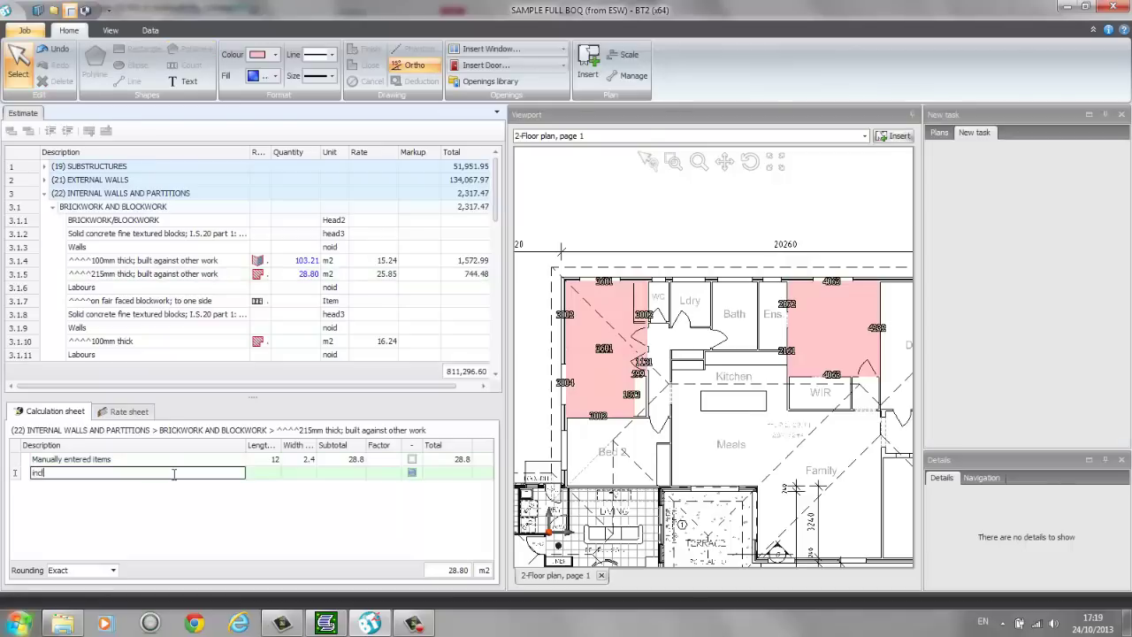
pyautogui.write('luding deductions')
pyautogui.click(267, 475)
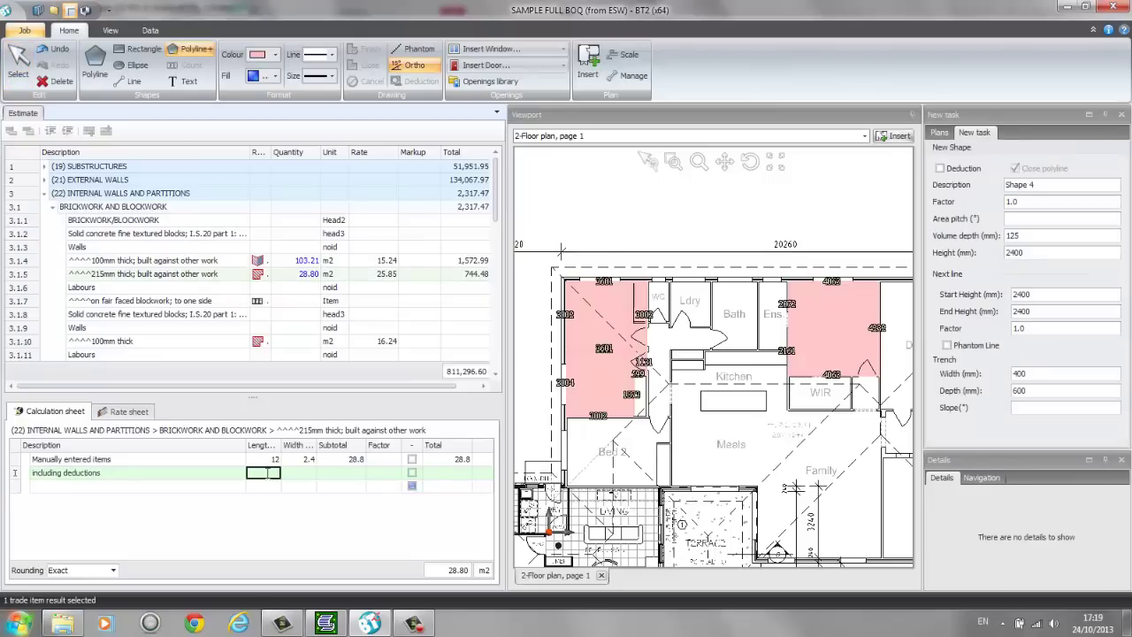
pyautogui.click(310, 473)
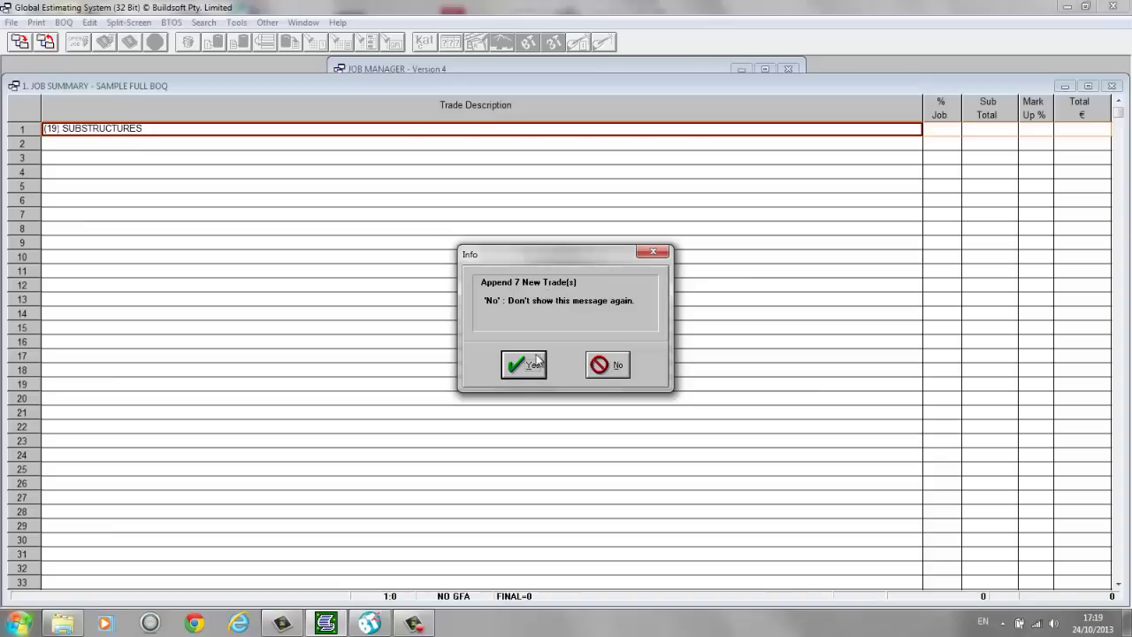
# Step: In Global Estimating, append the 7 new trades and open the calc sheets of the 100mm and 215mm walls under INTERNAL WALLS AND PARTITIONS
pyautogui.click(527, 366)
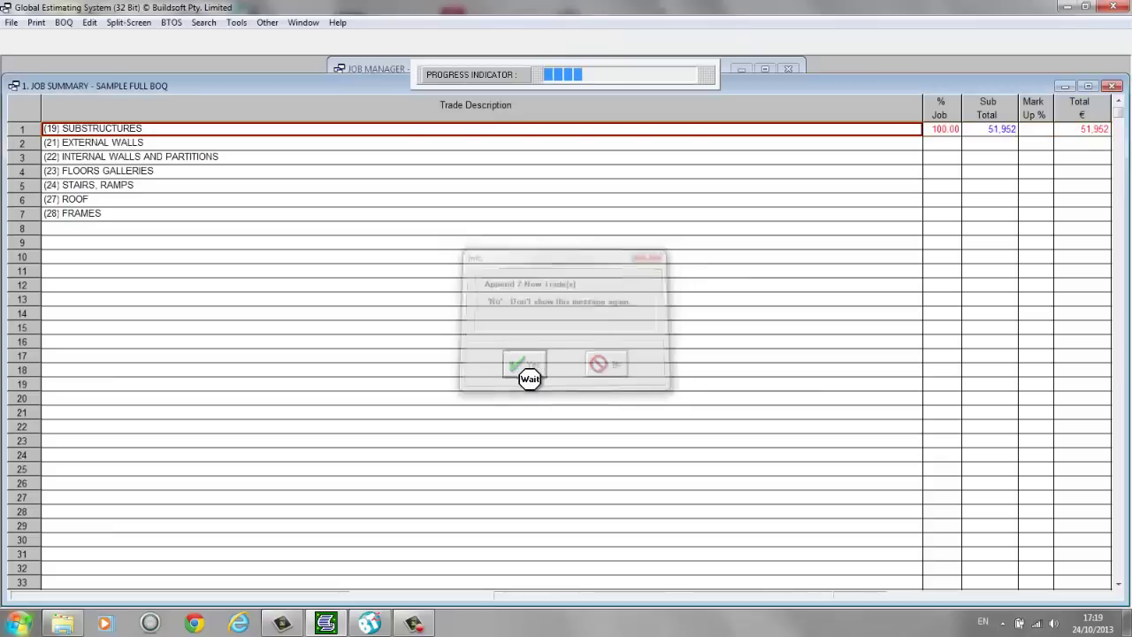
pyautogui.doubleClick(368, 159)
pyautogui.click(901, 217)
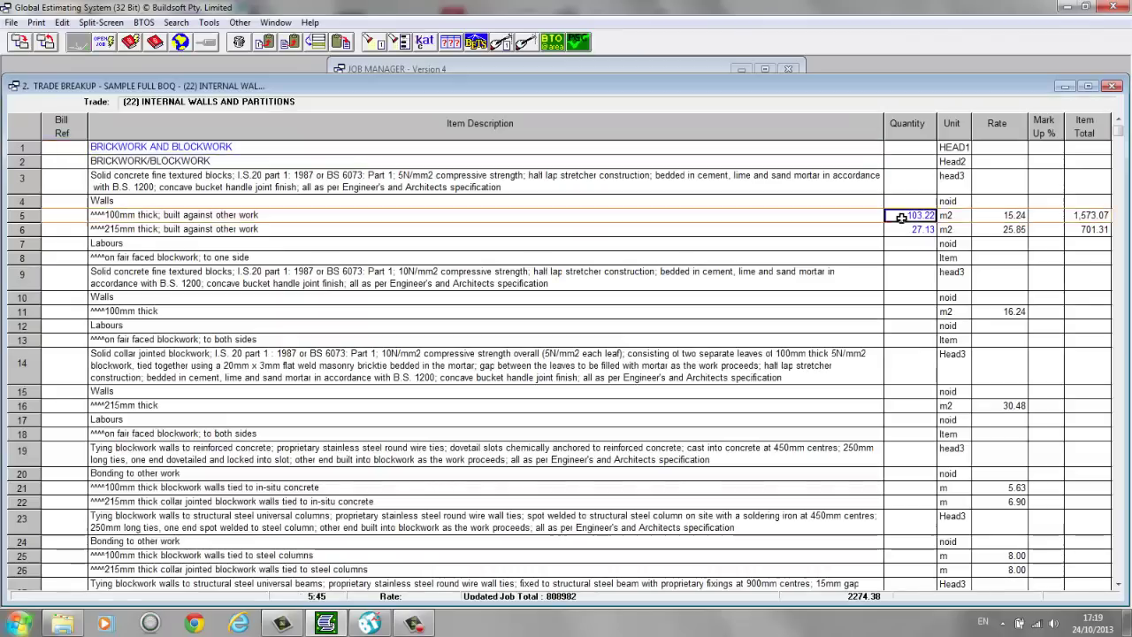
pyautogui.doubleClick(901, 217)
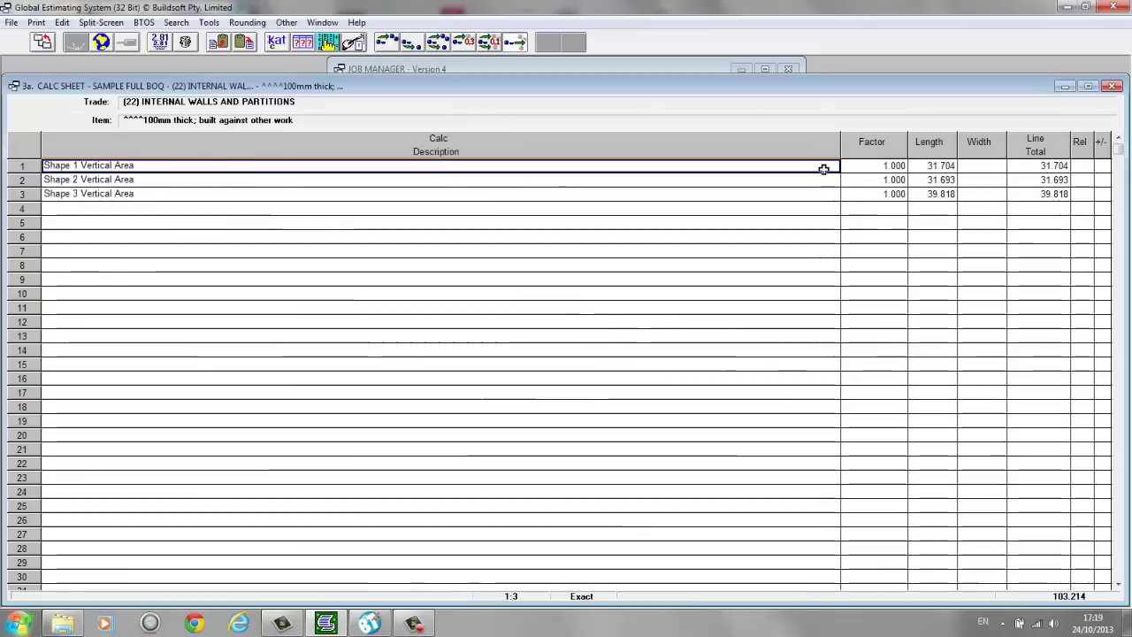
pyautogui.click(48, 42)
pyautogui.doubleClick(899, 232)
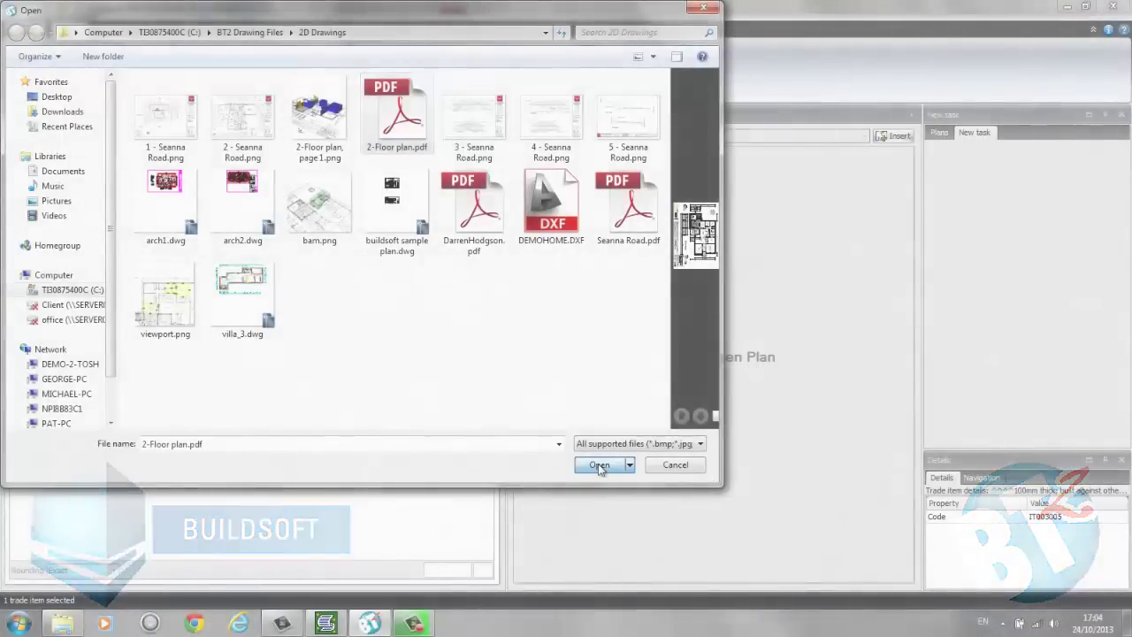
# Step: In BT2, import page 1 of 2-Floor plan.pdf as a vector plan for the 100mm thick wall item
pyautogui.click(598, 466)
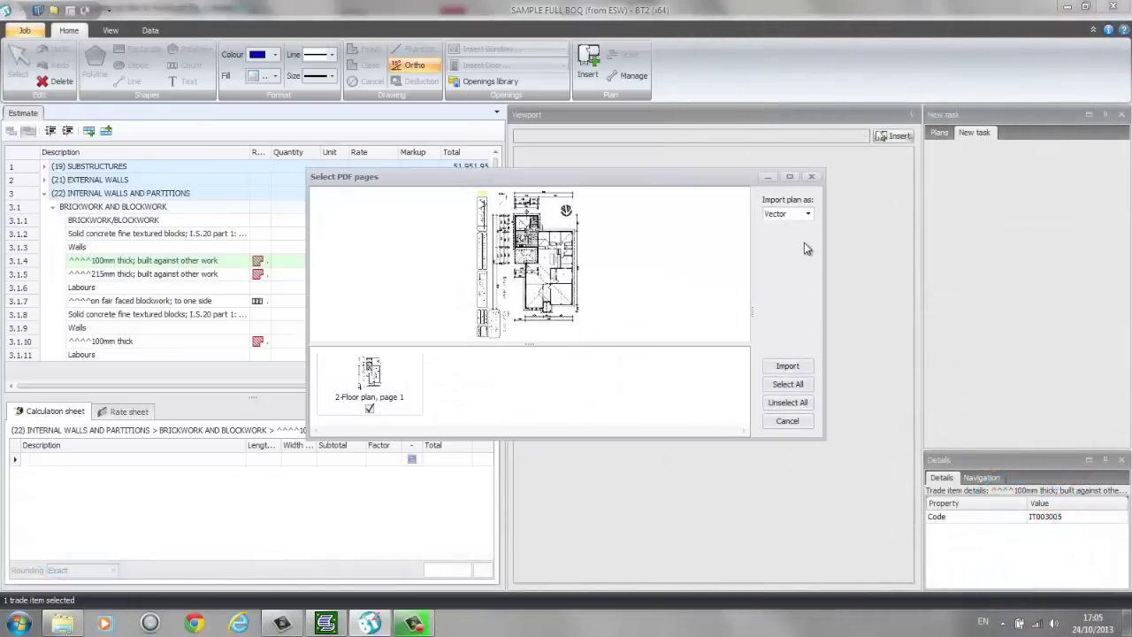
pyautogui.click(798, 227)
pyautogui.click(787, 366)
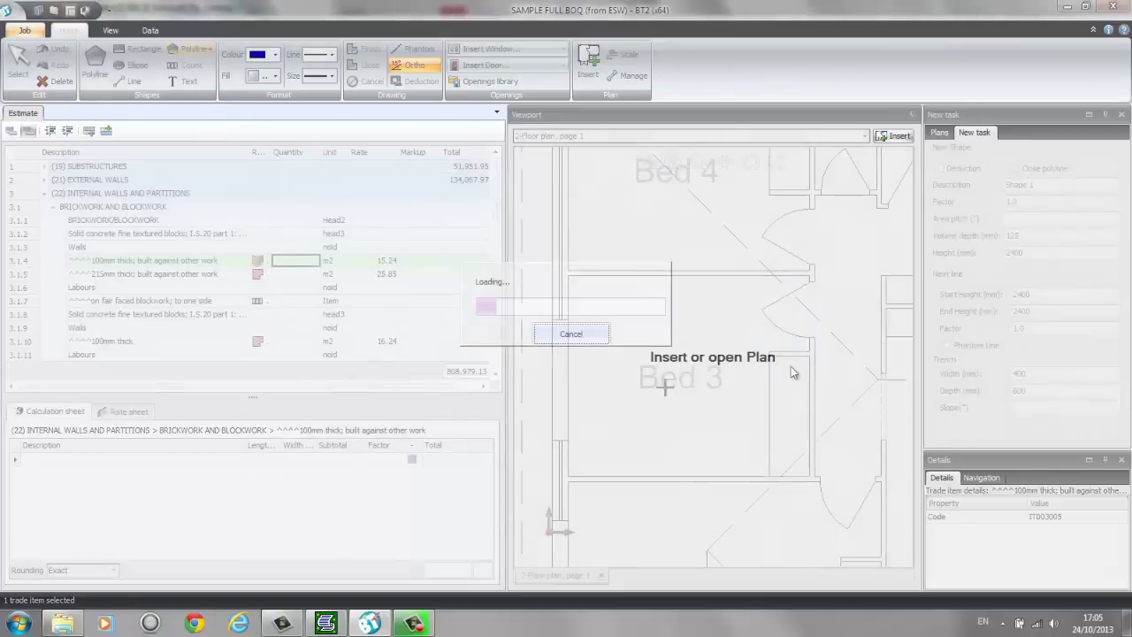
pyautogui.click(686, 275)
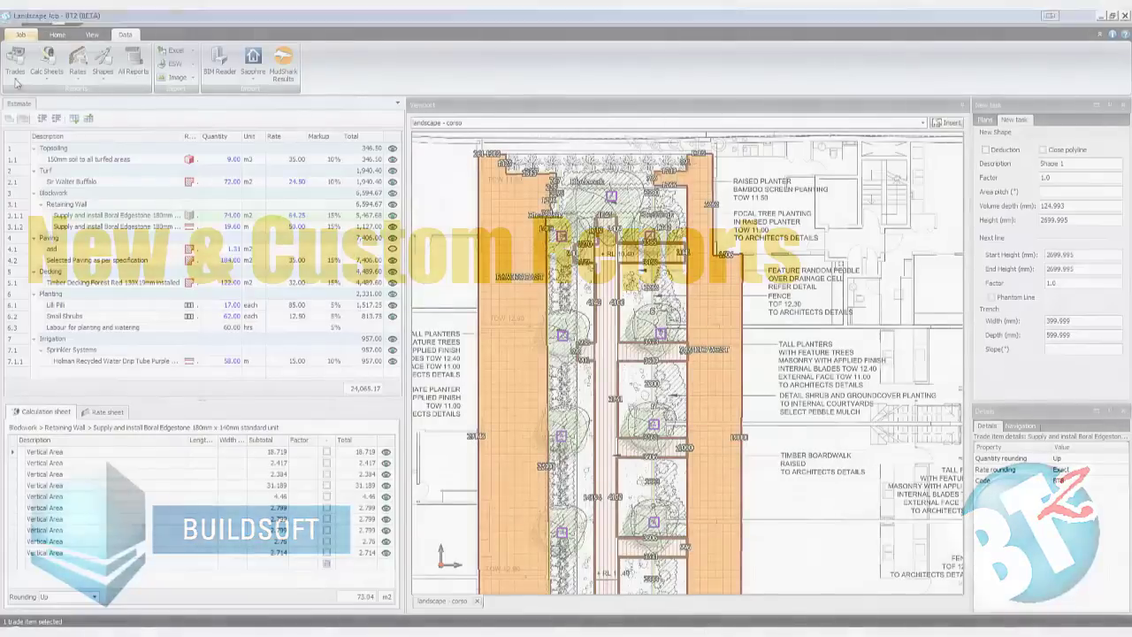
pyautogui.click(16, 79)
pyautogui.click(46, 80)
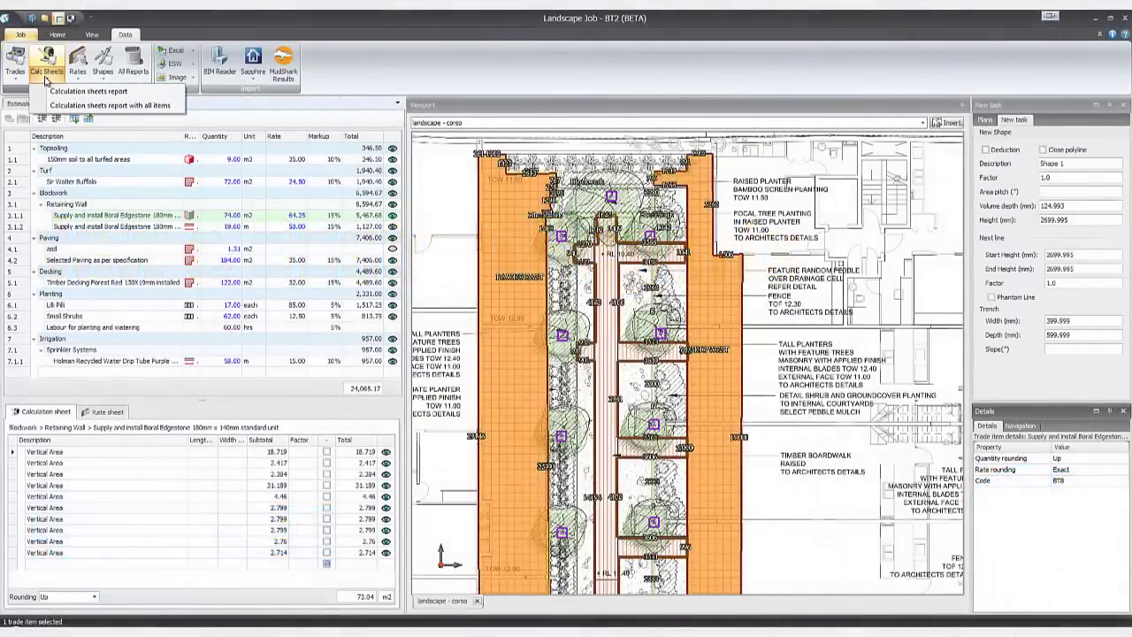
pyautogui.click(77, 78)
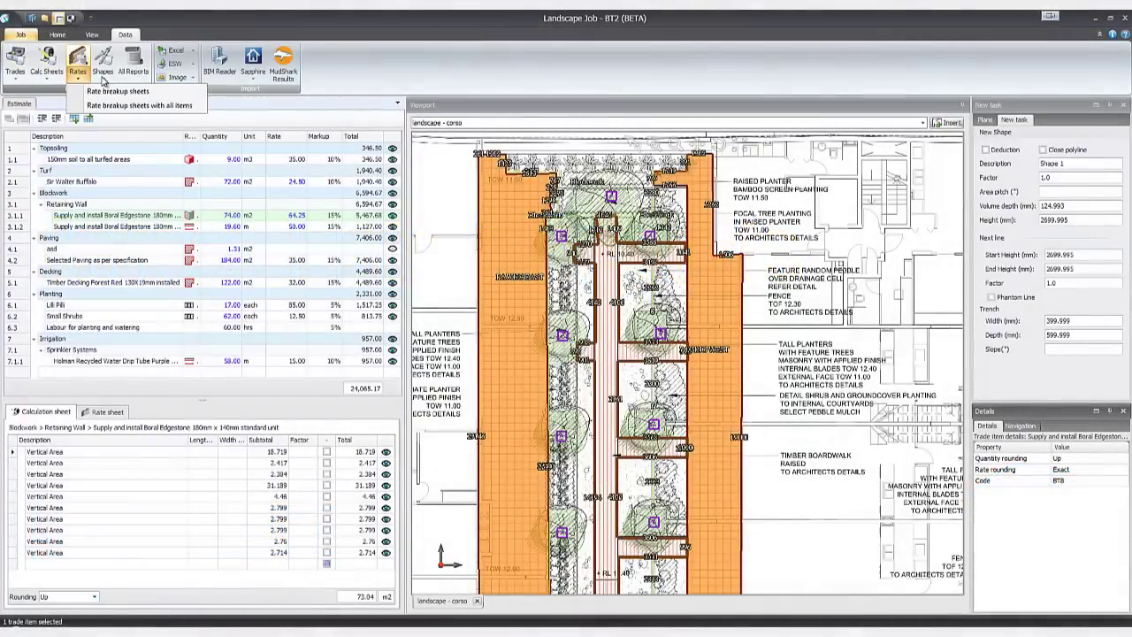
pyautogui.click(103, 78)
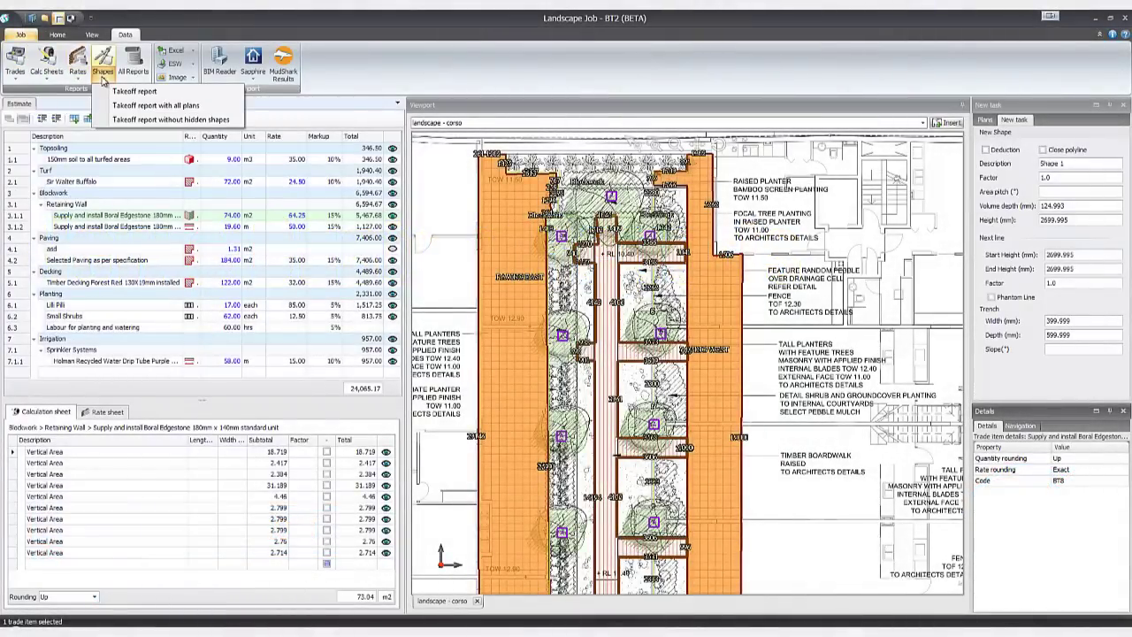
# Step: Open the list of all reports and filter the report names by "Trad"
pyautogui.click(135, 62)
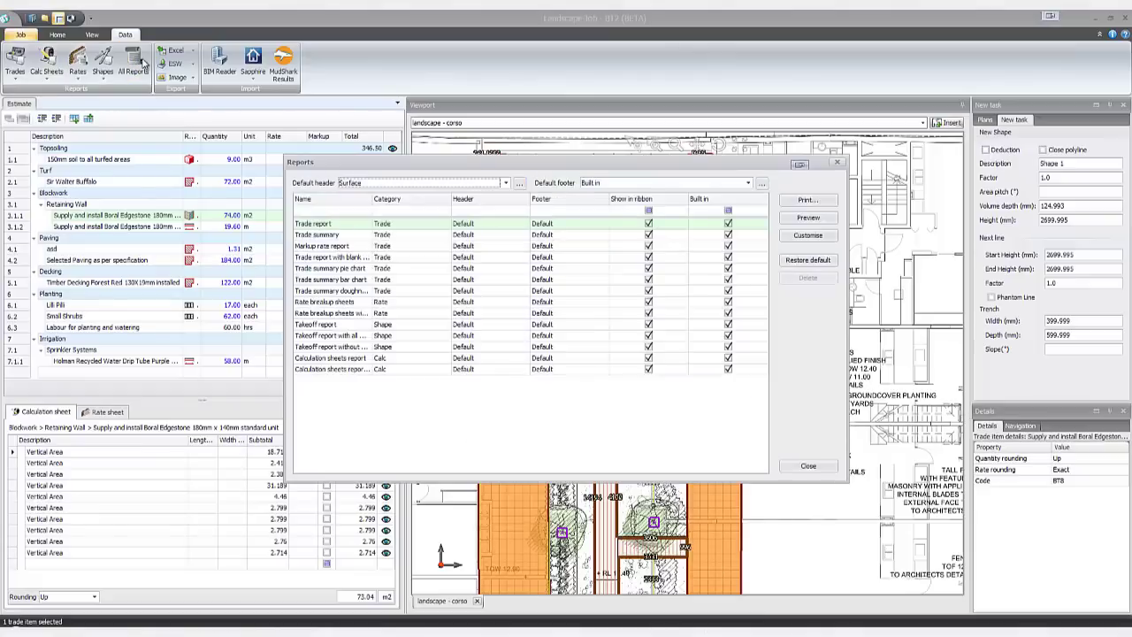
pyautogui.click(332, 211)
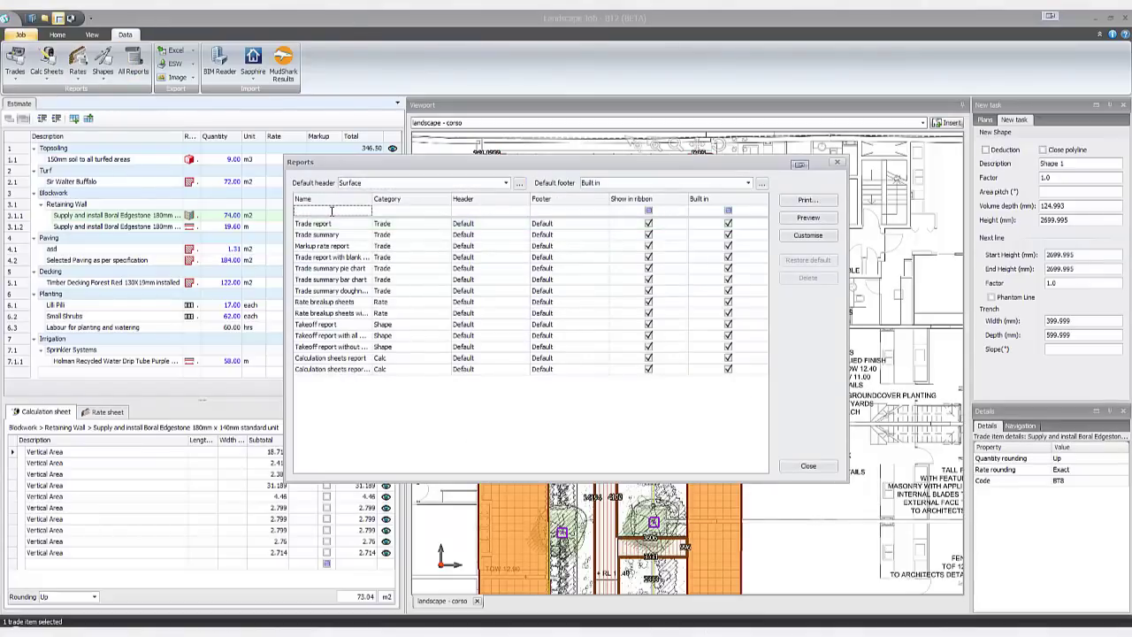
pyautogui.write('Tra')
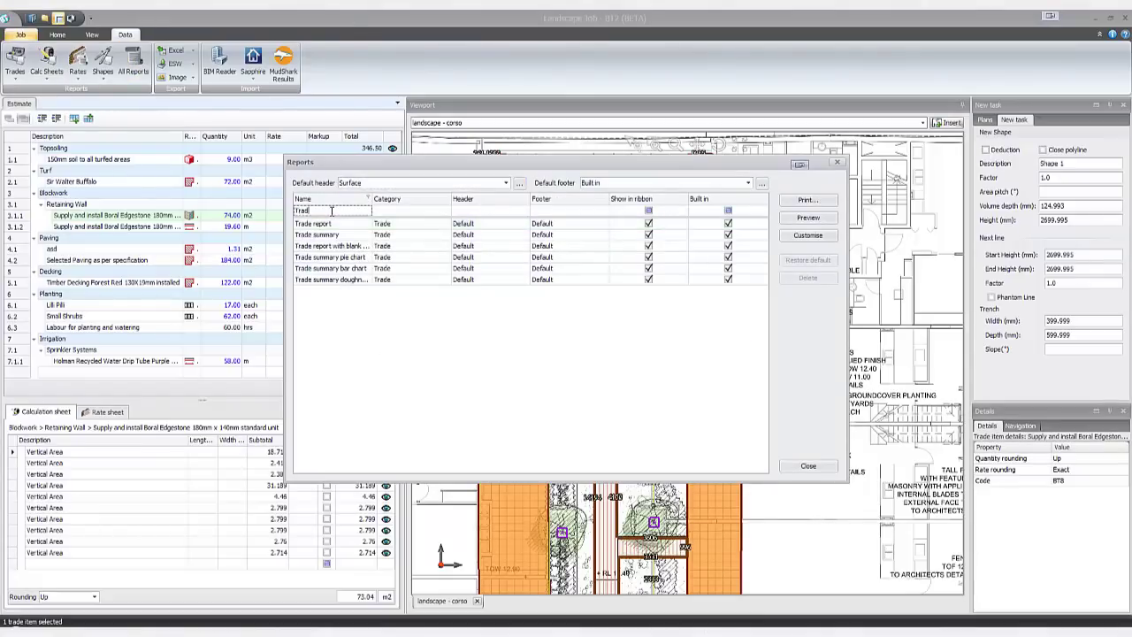
pyautogui.write('d')
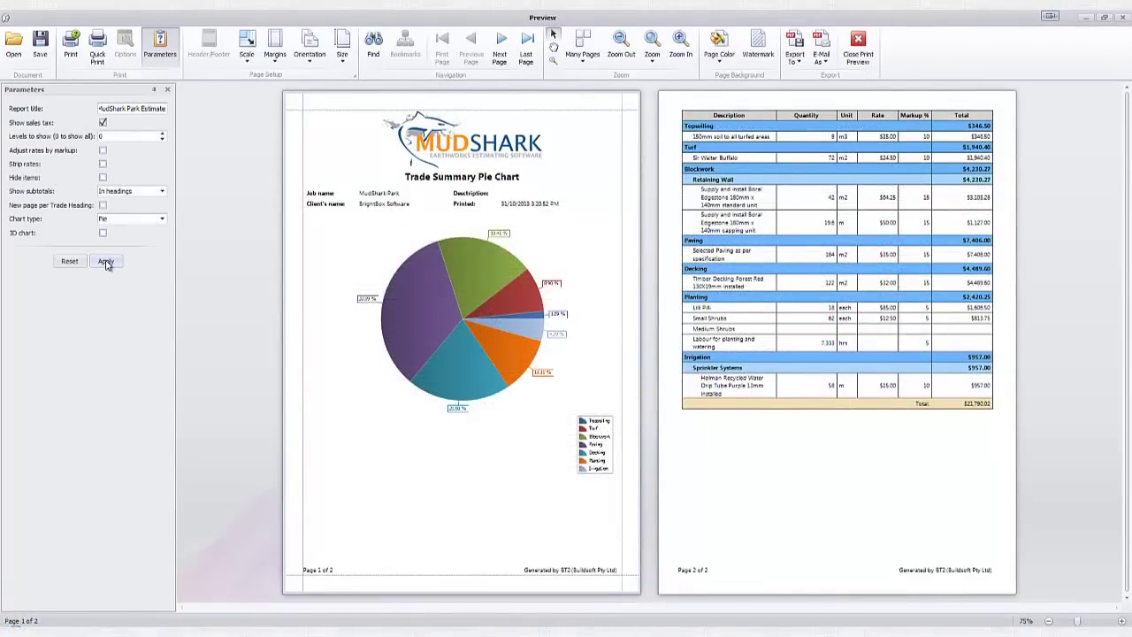
# Step: Apply the title MudShark Park Estimate with sales tax to the pie chart report, and apply a different chart type in 3D
pyautogui.click(106, 263)
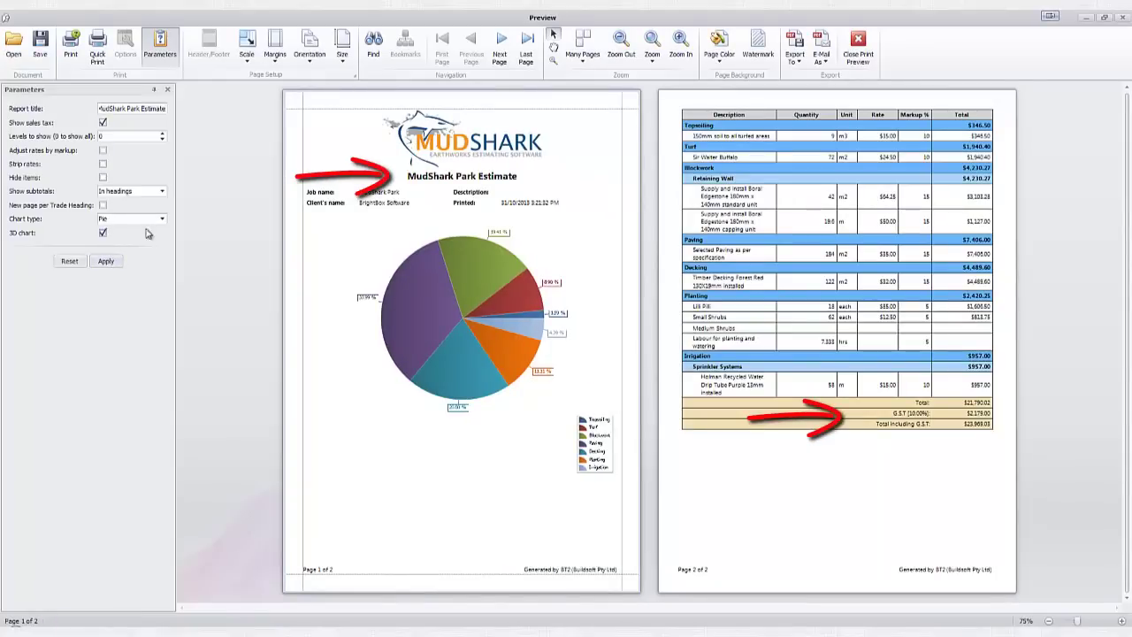
pyautogui.click(162, 218)
pyautogui.click(124, 248)
pyautogui.click(106, 261)
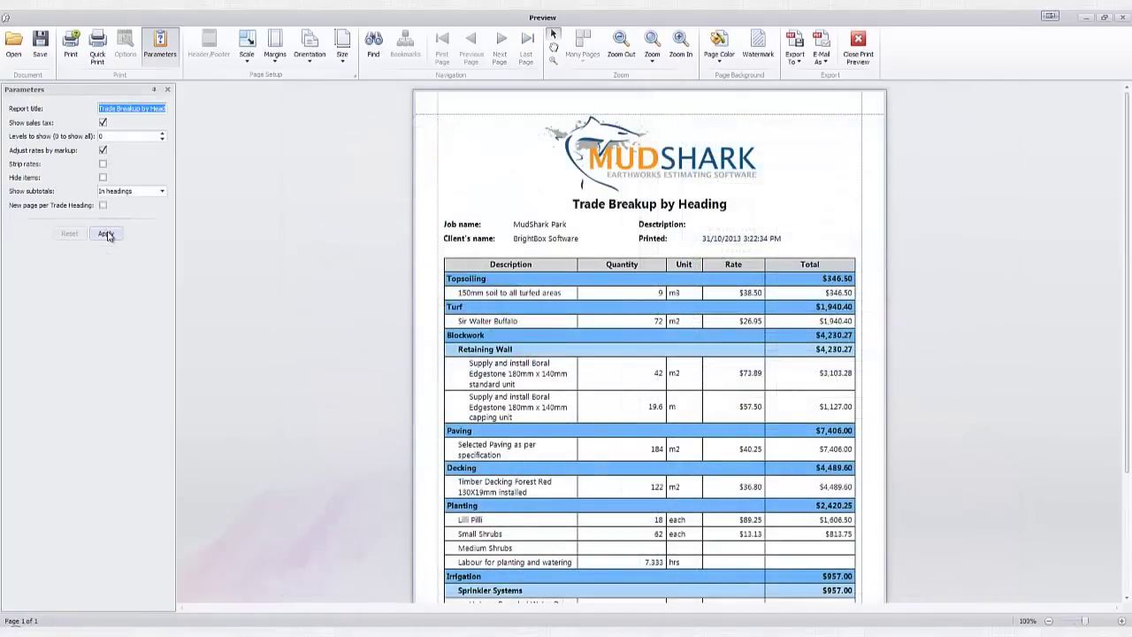
# Step: Strip the rates from the Trade Breakup by Heading report and refresh its preview
pyautogui.click(103, 163)
pyautogui.click(106, 234)
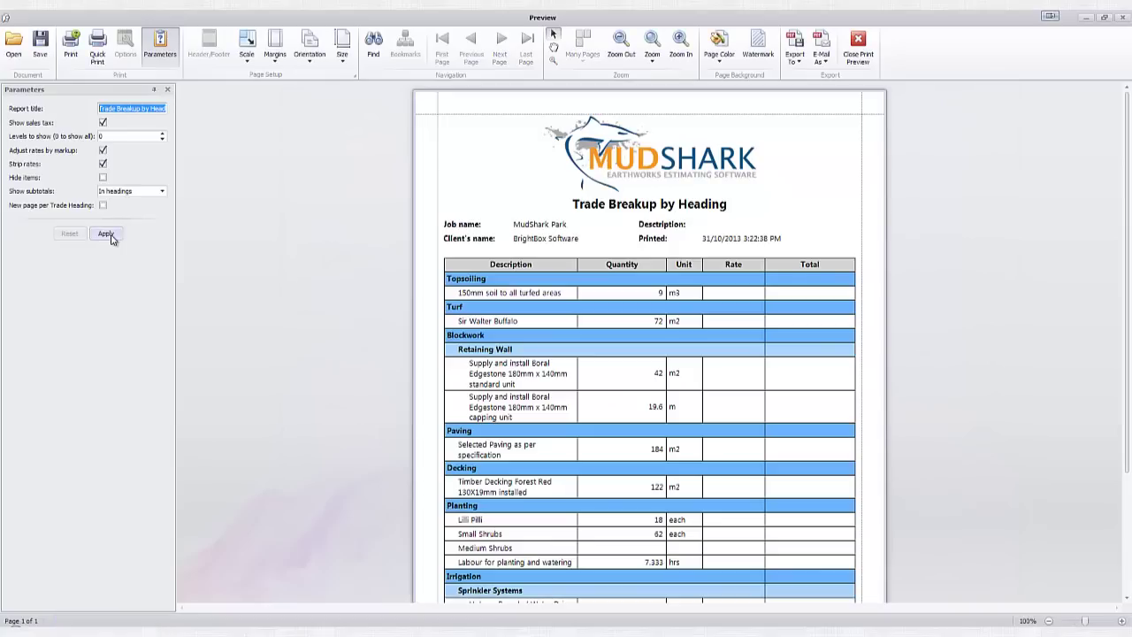
# Step: Show the Trade Breakup by Heading subtotals after items with rates no longer stripped, and apply the parameters
pyautogui.click(162, 192)
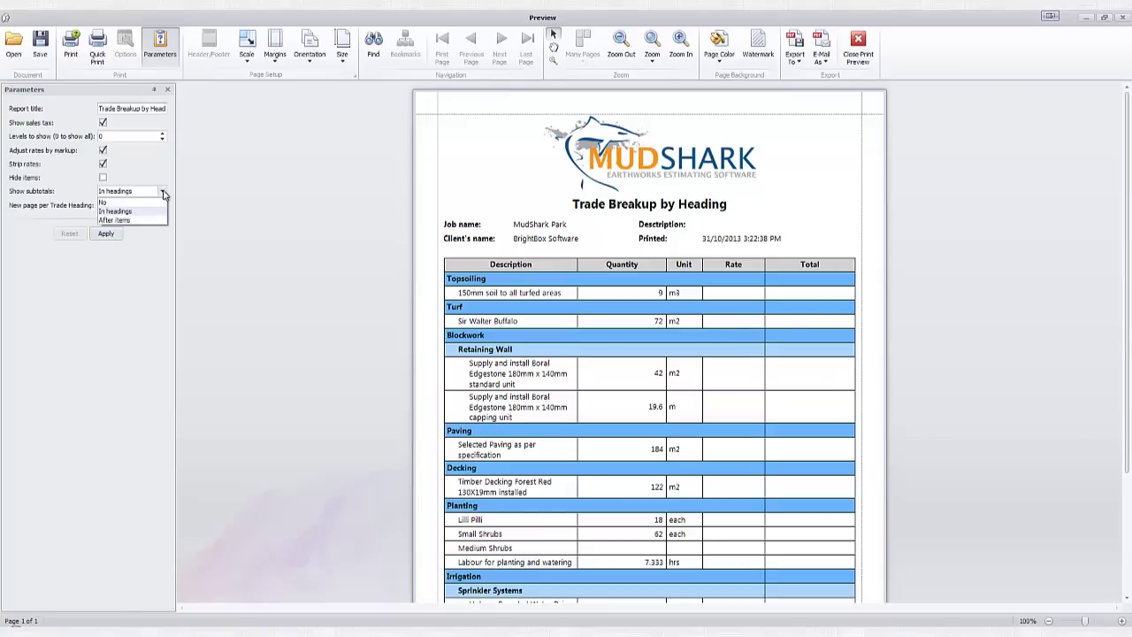
pyautogui.click(149, 220)
pyautogui.click(103, 163)
pyautogui.click(106, 233)
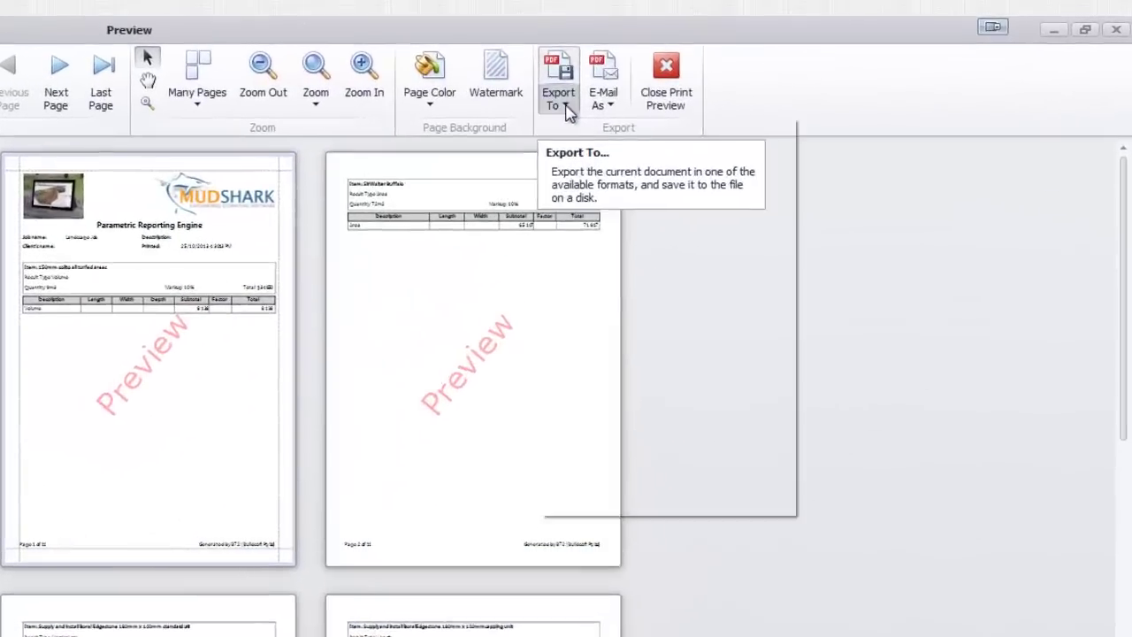
# Step: Open the available export formats for the previewed calculation sheets report
pyautogui.click(566, 108)
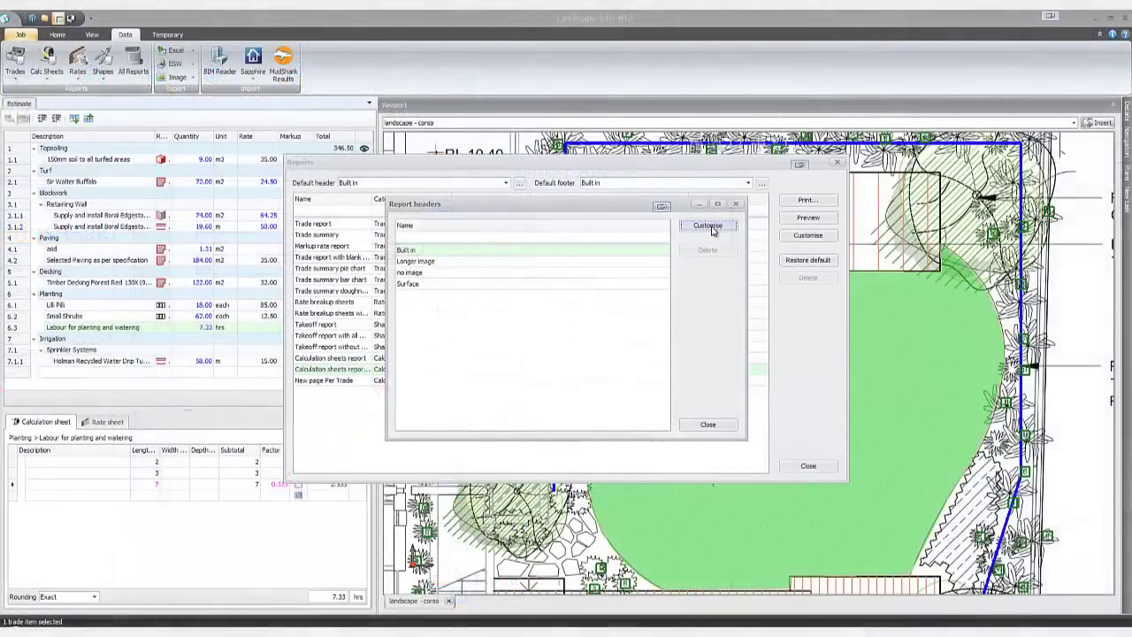
# Step: Customise the Built in report header by widening its picture box across most of the header's width
pyautogui.click(708, 226)
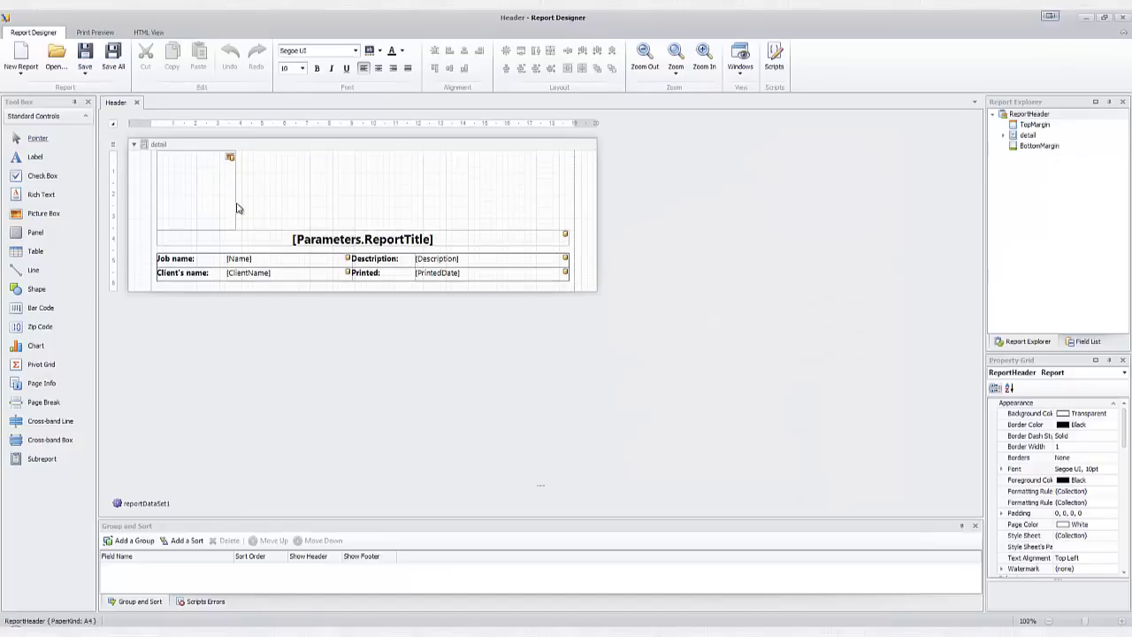
pyautogui.click(200, 200)
pyautogui.moveTo(239, 191); pyautogui.dragTo(497, 191)
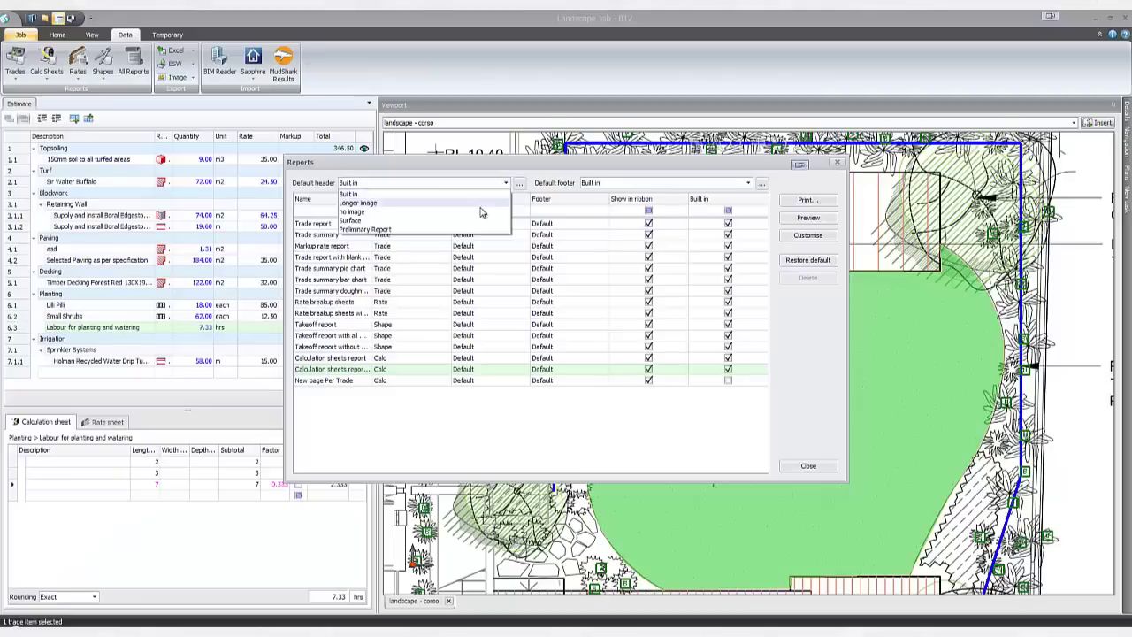
# Step: Set the default report header to Preliminary Report, assign the Built in header to the calculation sheets report with all items, and preview it
pyautogui.click(480, 215)
pyautogui.click(524, 368)
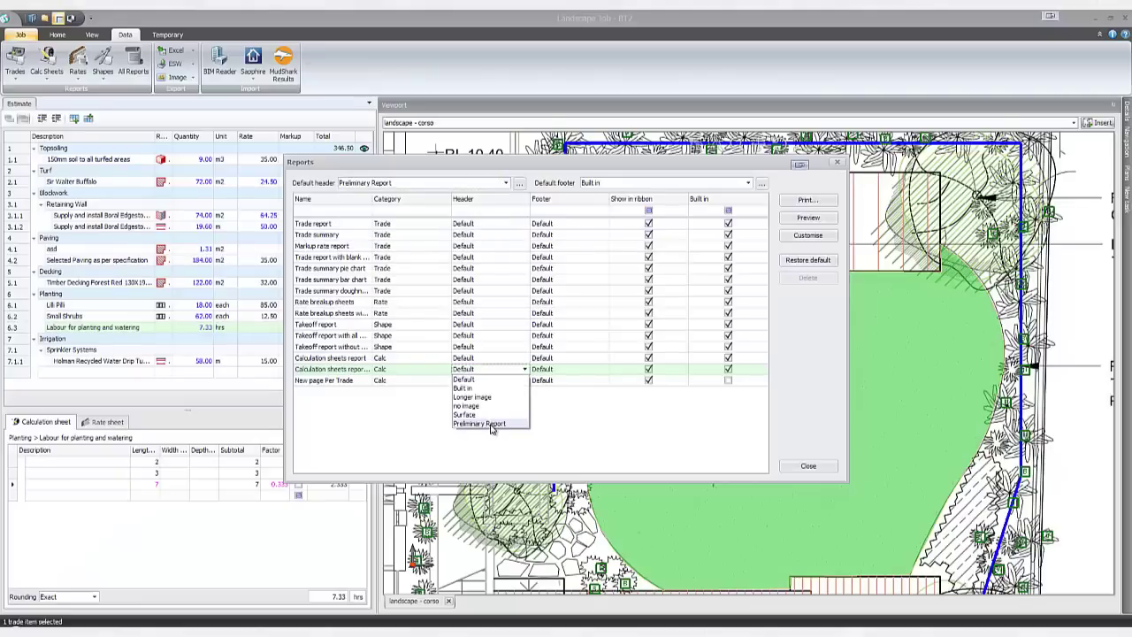
pyautogui.click(485, 389)
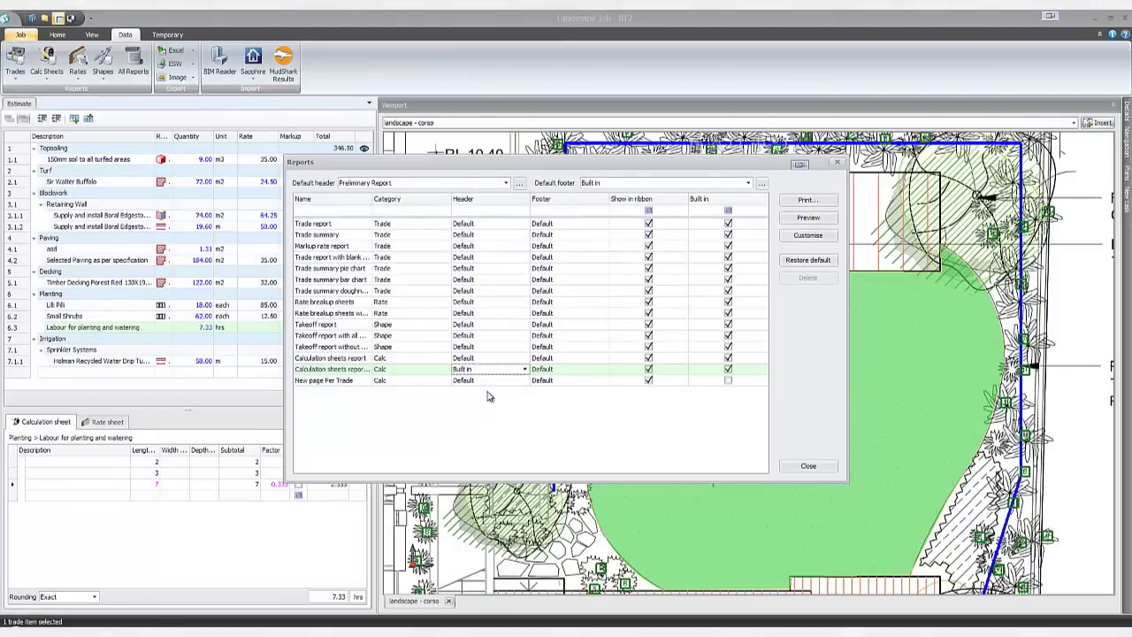
pyautogui.click(807, 216)
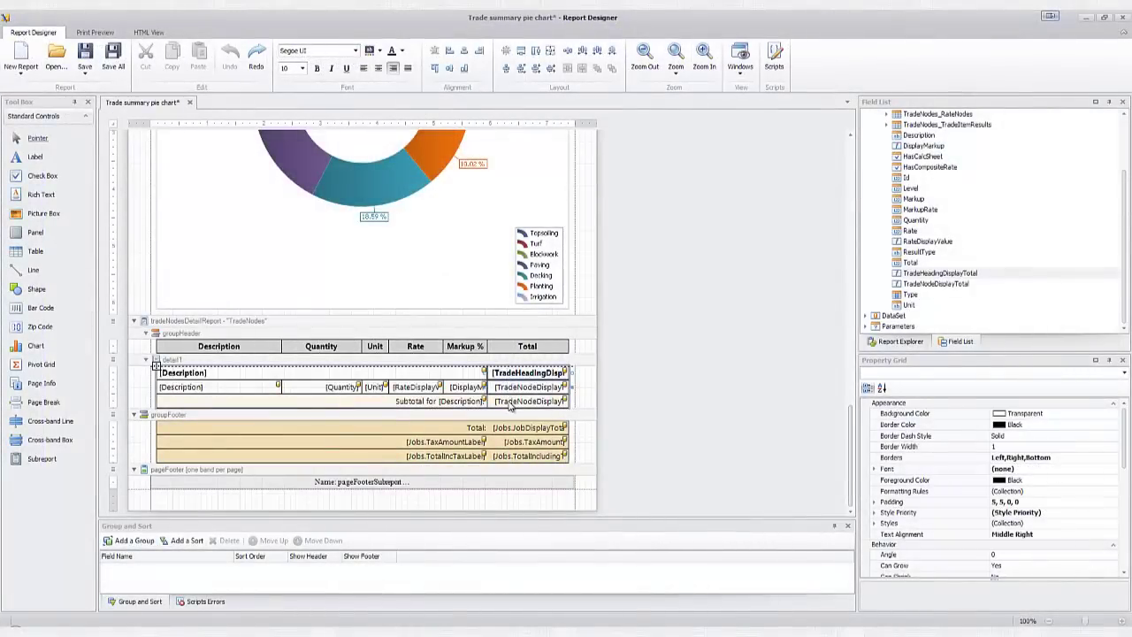
# Step: Widen the Total column in the trade table's header row by moving its boundary with the Markup % column
pyautogui.click(483, 349)
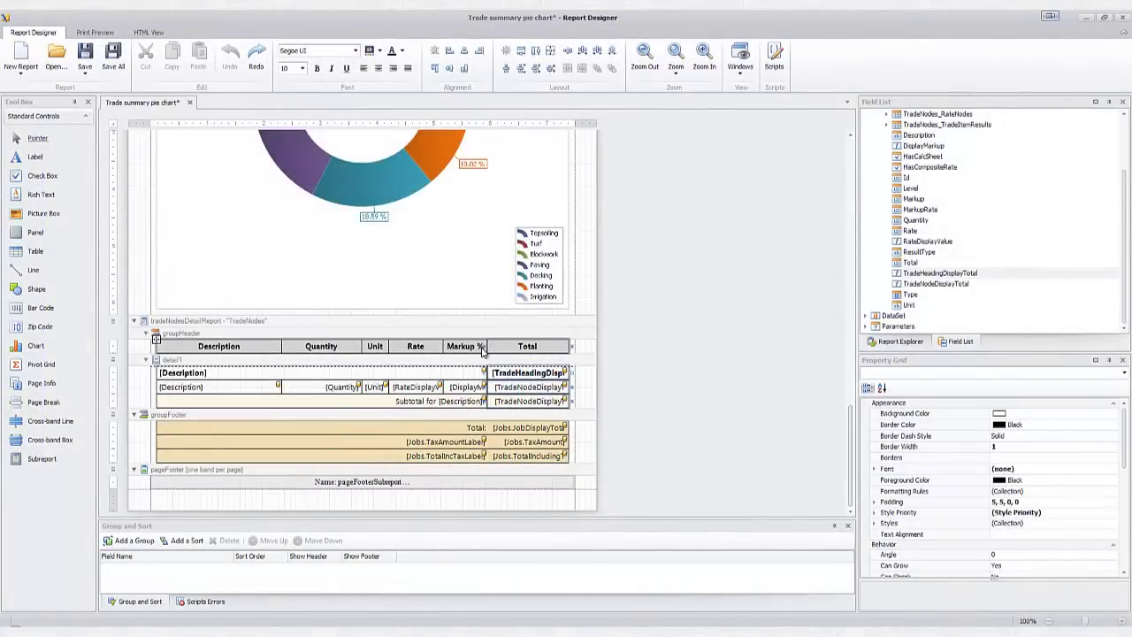
pyautogui.moveTo(483, 346); pyautogui.dragTo(469, 347)
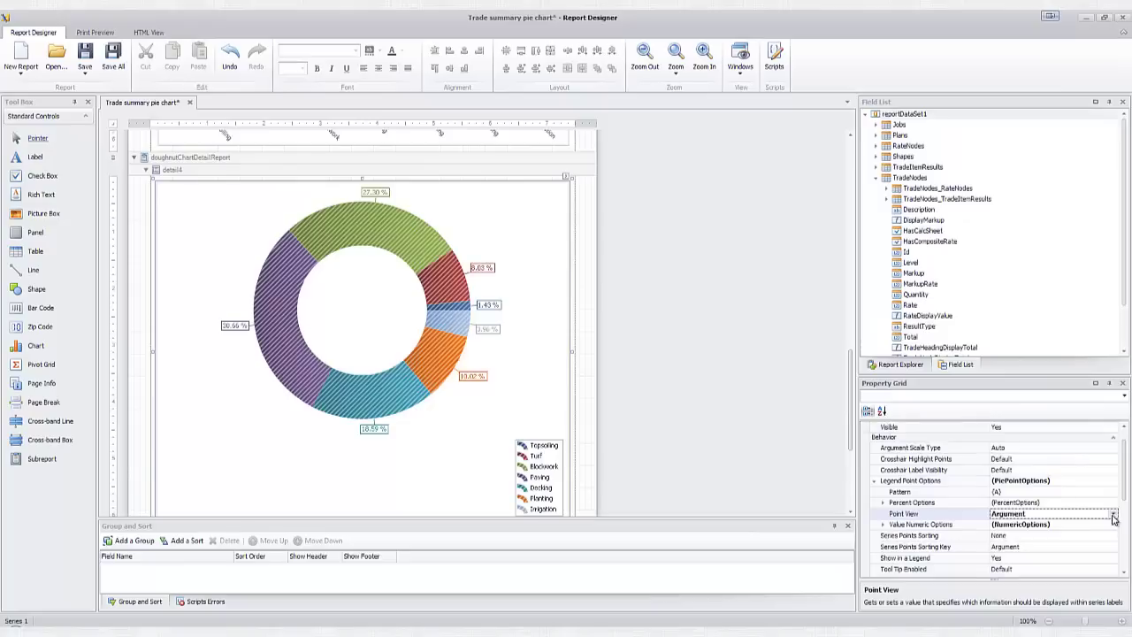
# Step: Set the doughnut chart's legend point view to Argument and Values and sort its series points in ascending order
pyautogui.click(1113, 513)
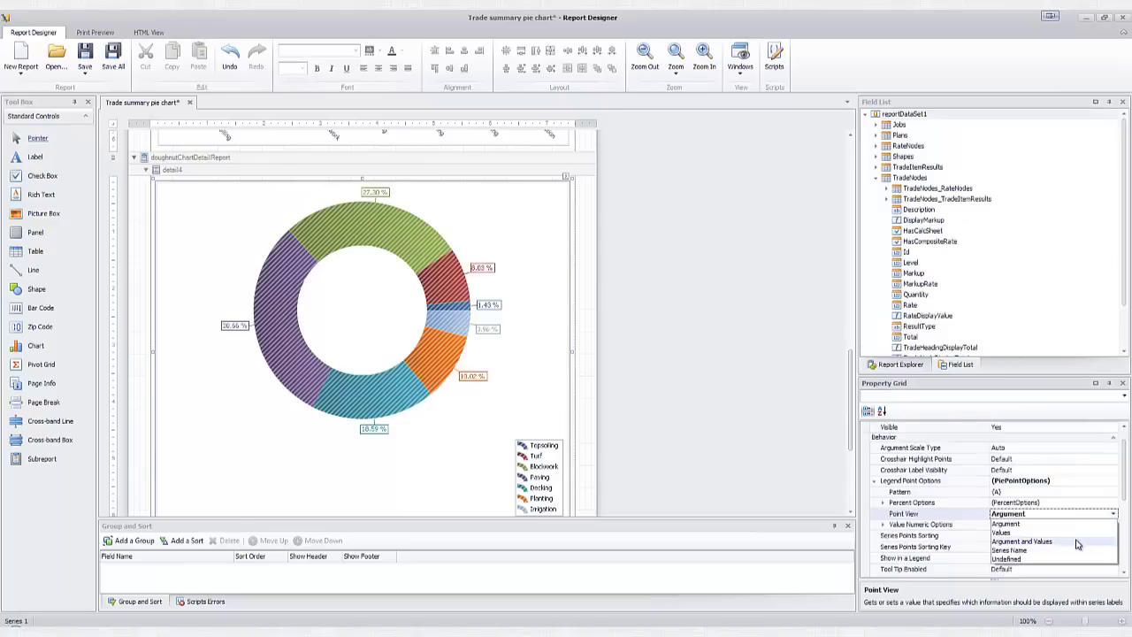
pyautogui.click(1077, 542)
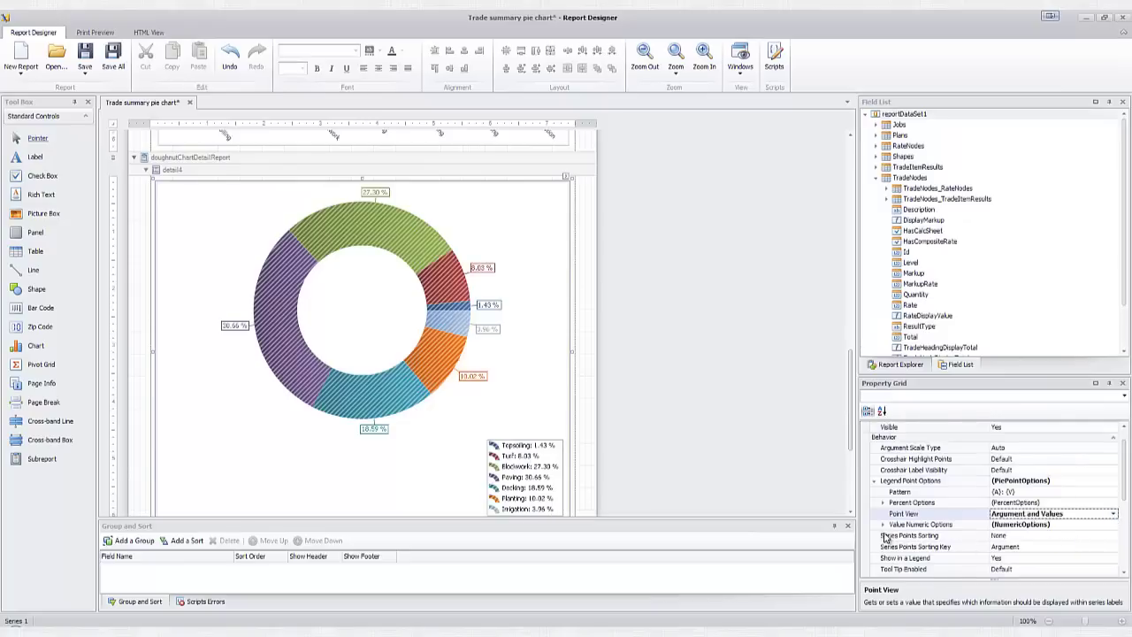
pyautogui.click(884, 535)
pyautogui.click(1112, 496)
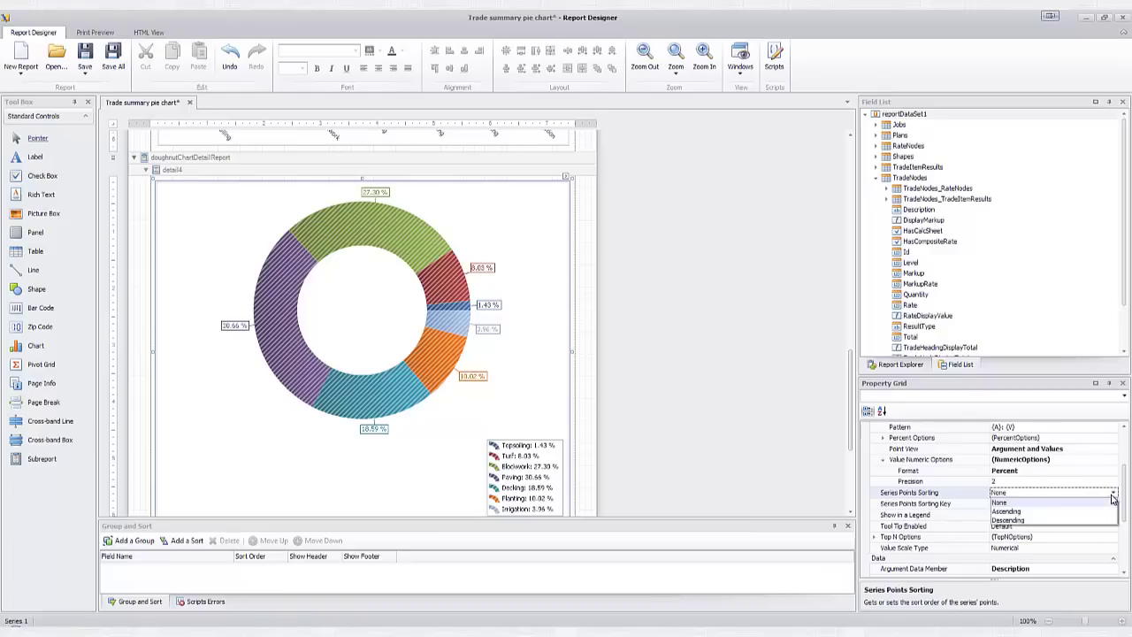
pyautogui.click(1078, 512)
# Step: Change the doughnut series' view type to Pie 3D
pyautogui.scroll(-3, 1078, 513)
pyautogui.click(1112, 555)
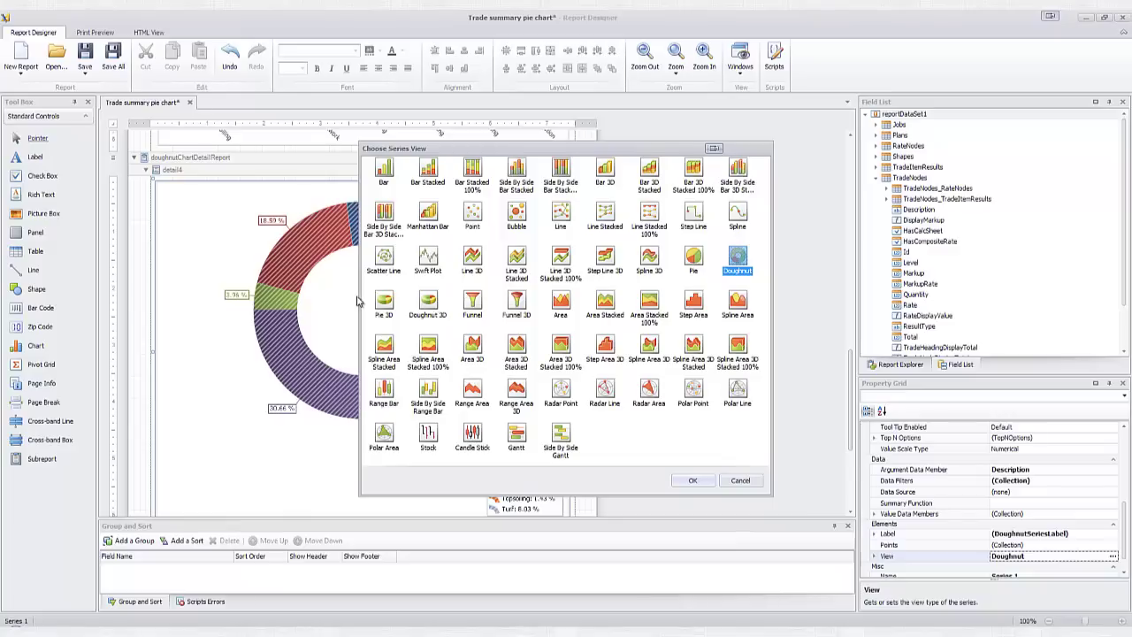
pyautogui.click(383, 303)
pyautogui.click(692, 480)
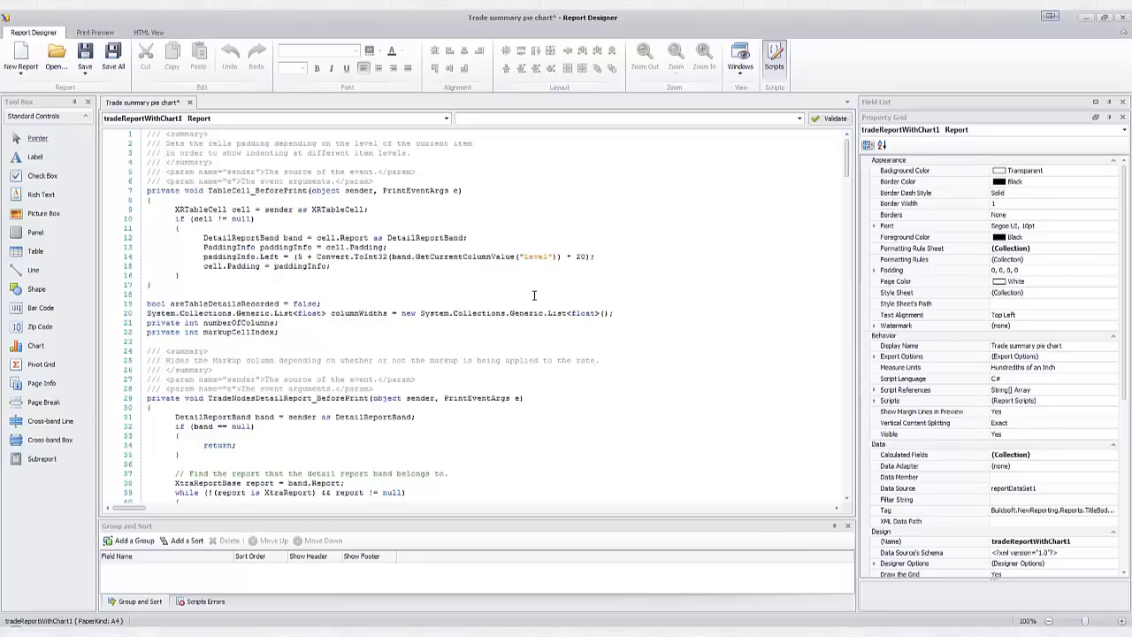
# Step: Review the report's script code, and select the Description and StartDate fields in the Report Wizard's available columns
pyautogui.scroll(-12, 532, 287)
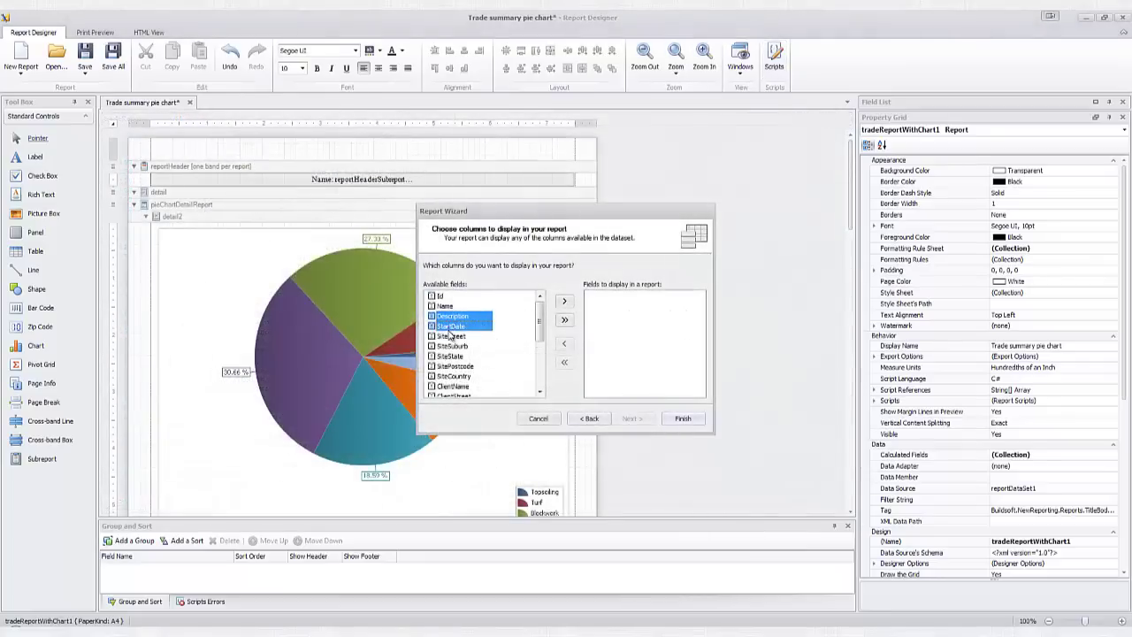
pyautogui.moveTo(451, 332); pyautogui.dragTo(451, 337)
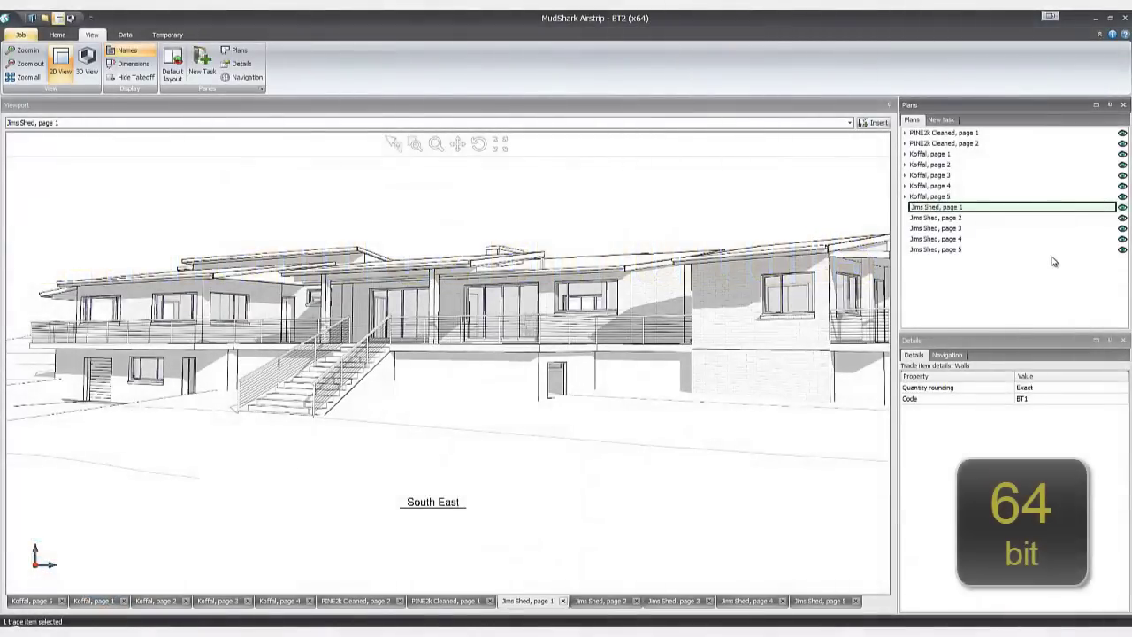
# Step: Page through the Jims Shed plans to page 5 and examine its measured walls in 3D from the front and corner angles
pyautogui.click(958, 217)
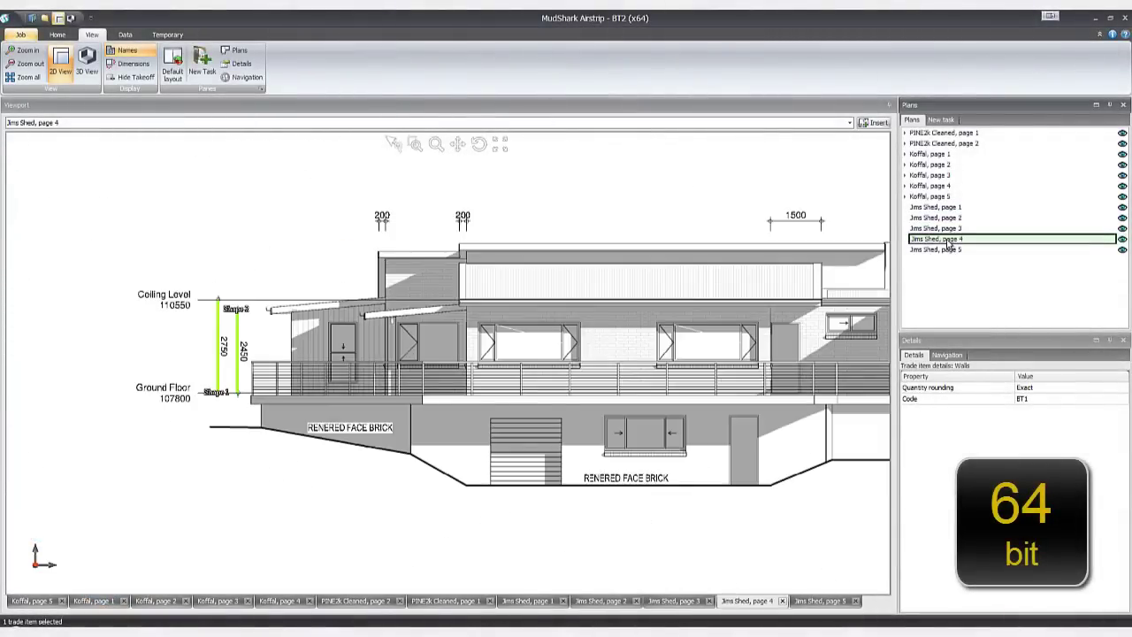
pyautogui.click(951, 251)
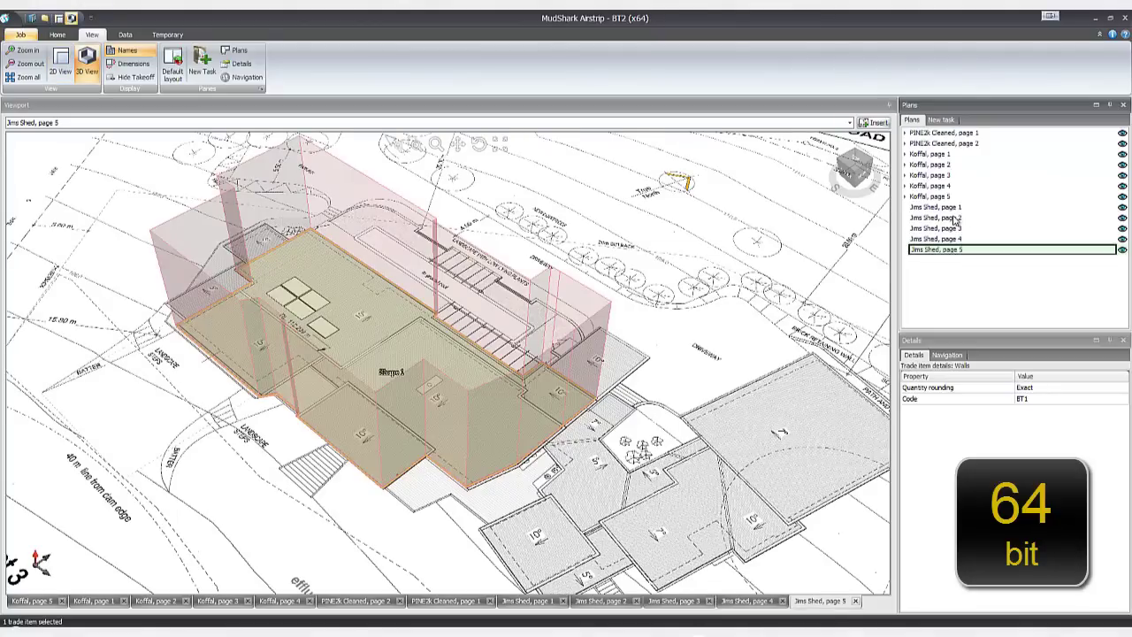
pyautogui.scroll(2, 448, 362)
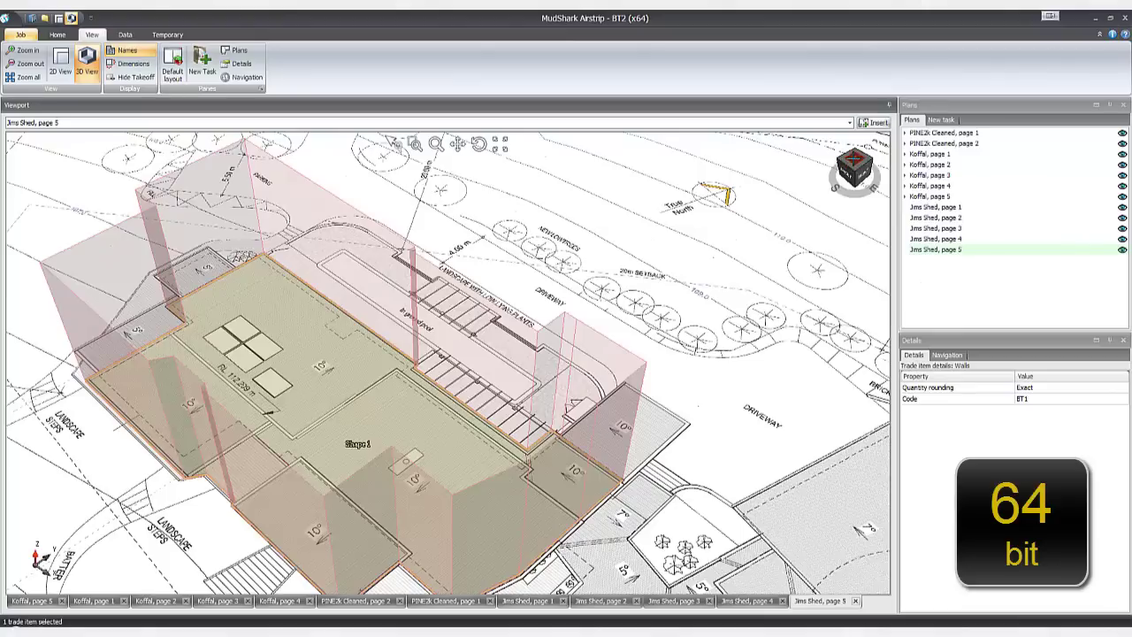
pyautogui.click(854, 161)
pyautogui.click(854, 176)
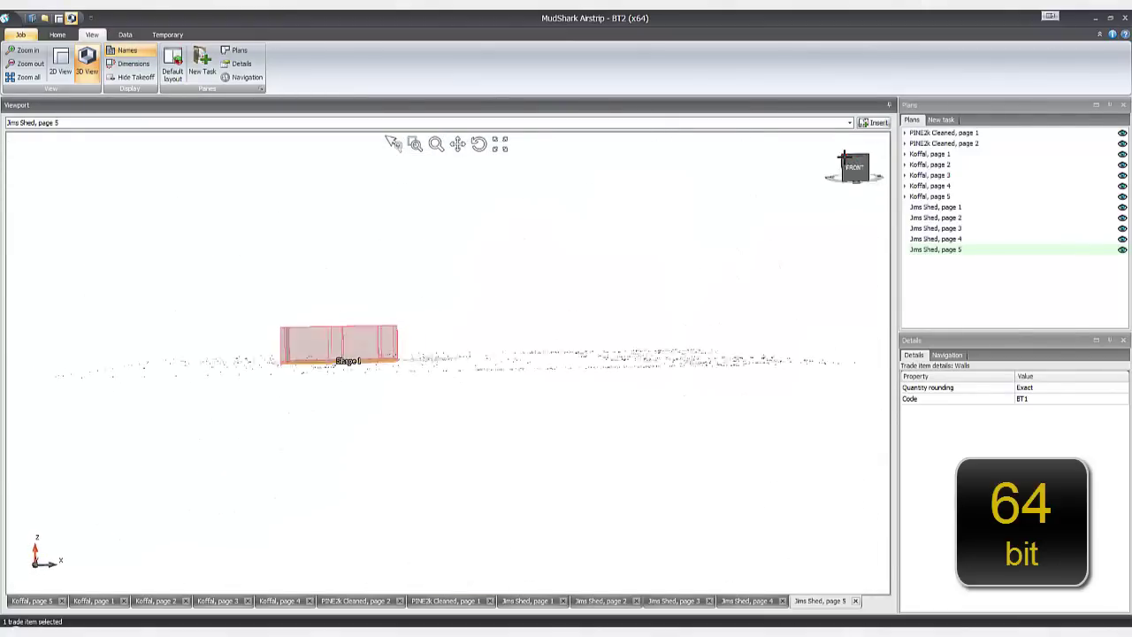
pyautogui.click(845, 157)
pyautogui.click(838, 184)
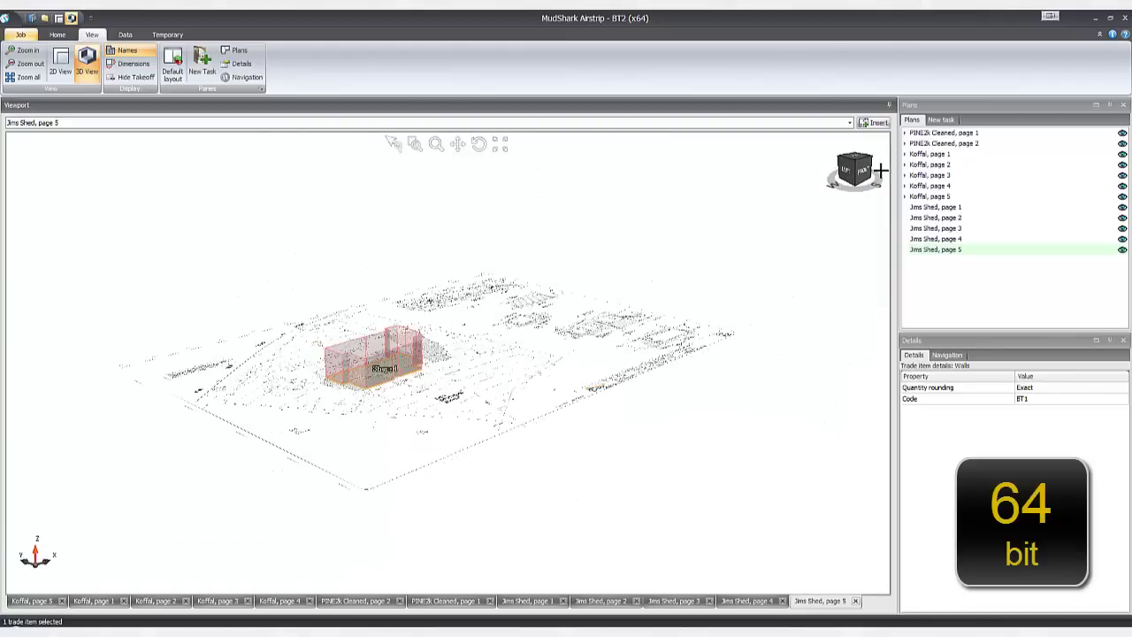
pyautogui.moveTo(760, 227); pyautogui.dragTo(730, 301)
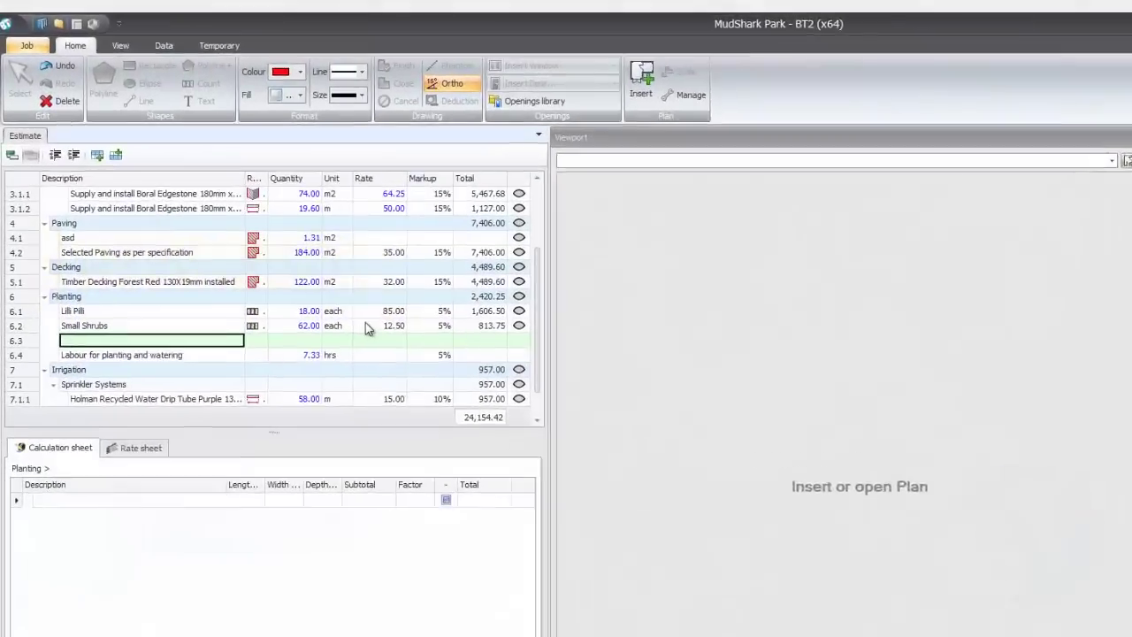
# Step: Enter Meduim Shrabs as item 6.3 under Planting and correct its first word to the suggested Medium
pyautogui.write('Meduim Shrabs')
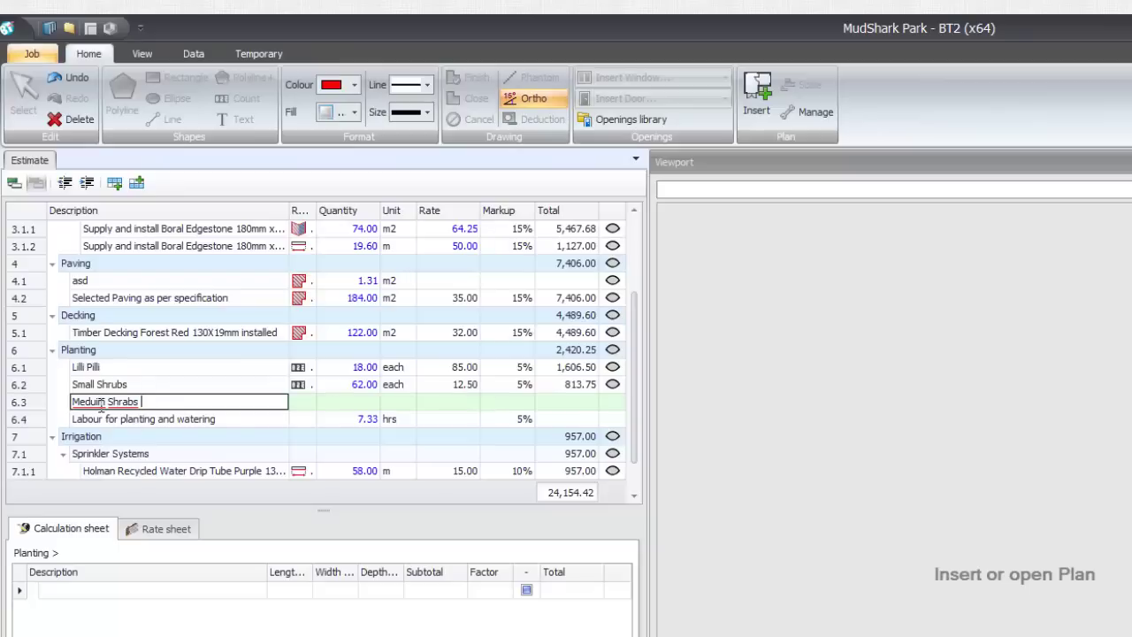
pyautogui.rightClick(102, 402)
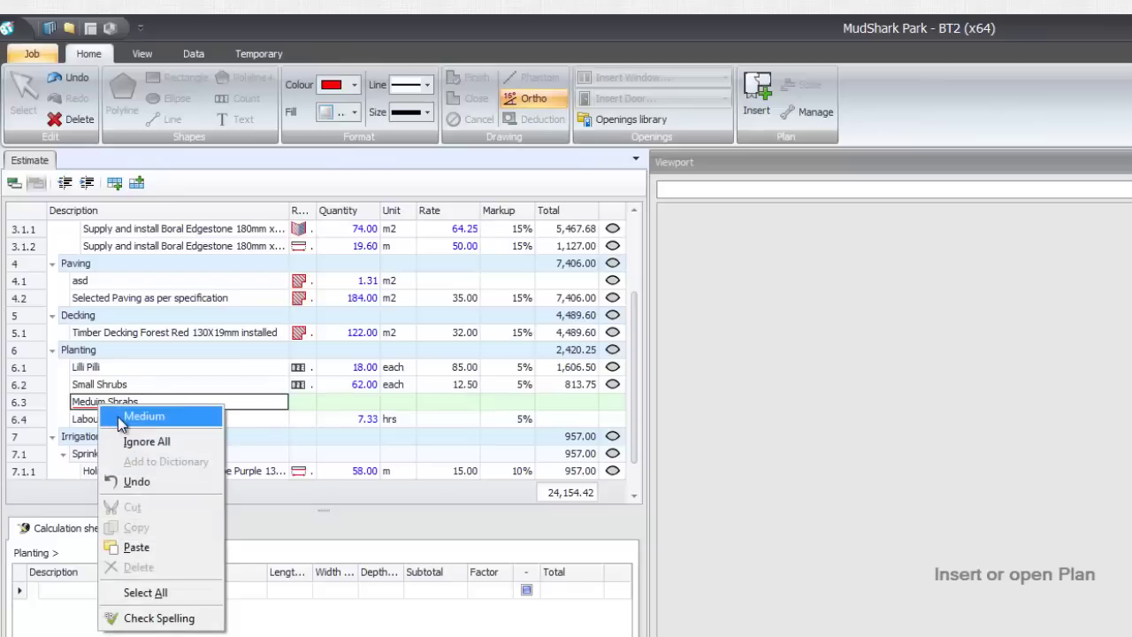
pyautogui.click(151, 412)
# Step: Run the spelling check on the word Shrabs in item 6.3 and open the spell checker's options
pyautogui.rightClick(118, 402)
pyautogui.click(168, 615)
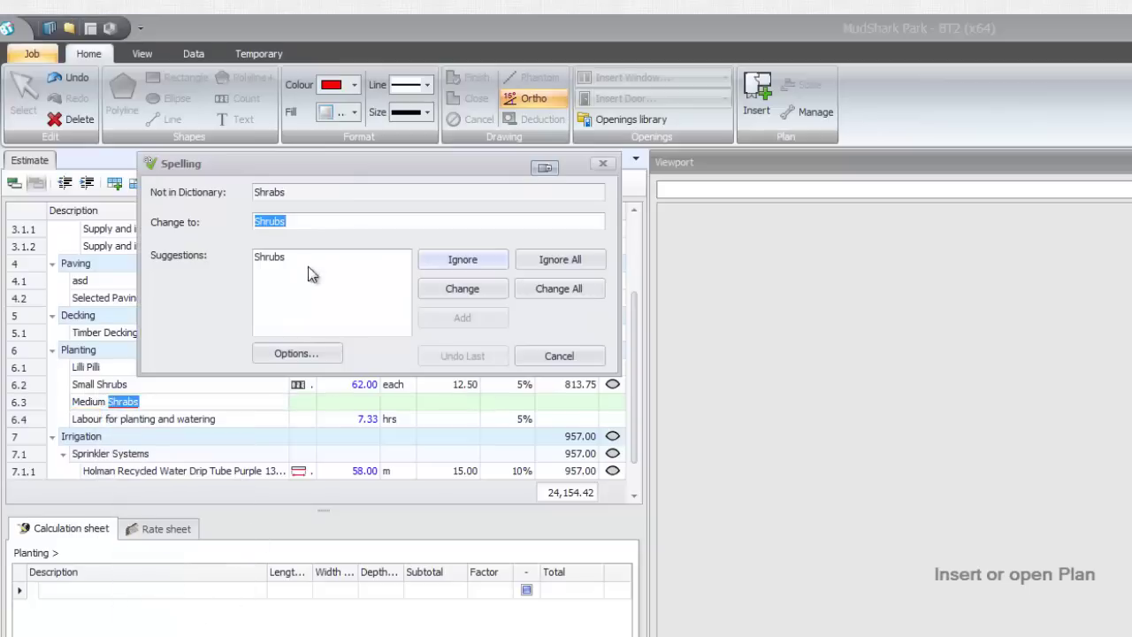
pyautogui.click(295, 356)
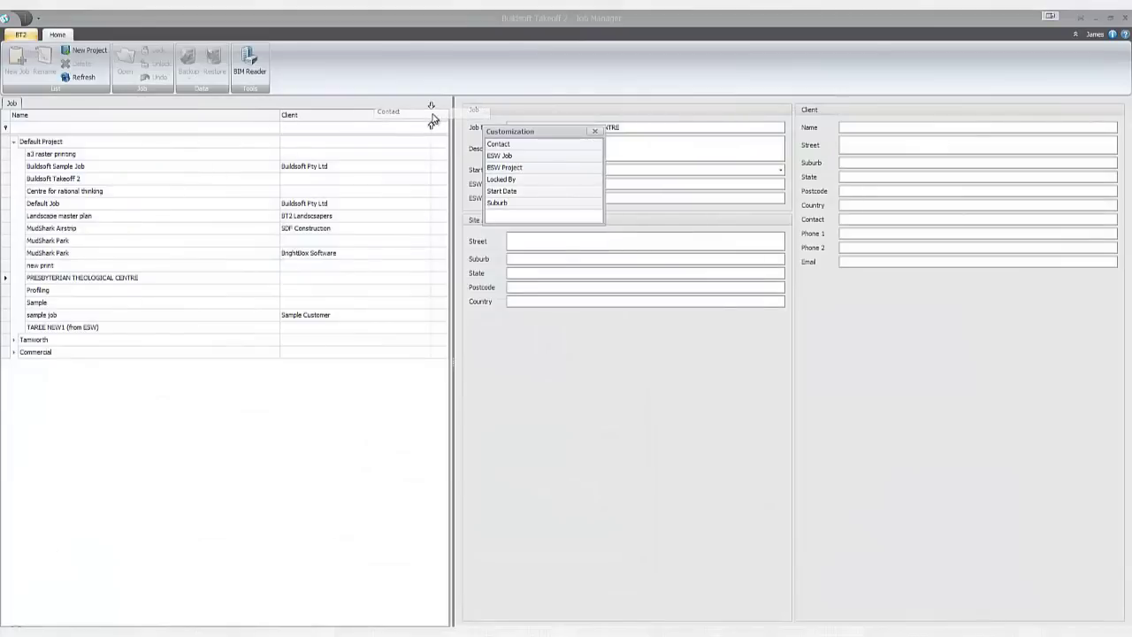
# Step: Add the Contact column between Name and Client in the job list and sort the jobs by contact in ascending order
pyautogui.moveTo(432, 118); pyautogui.dragTo(432, 119)
pyautogui.click(595, 132)
pyautogui.click(278, 121)
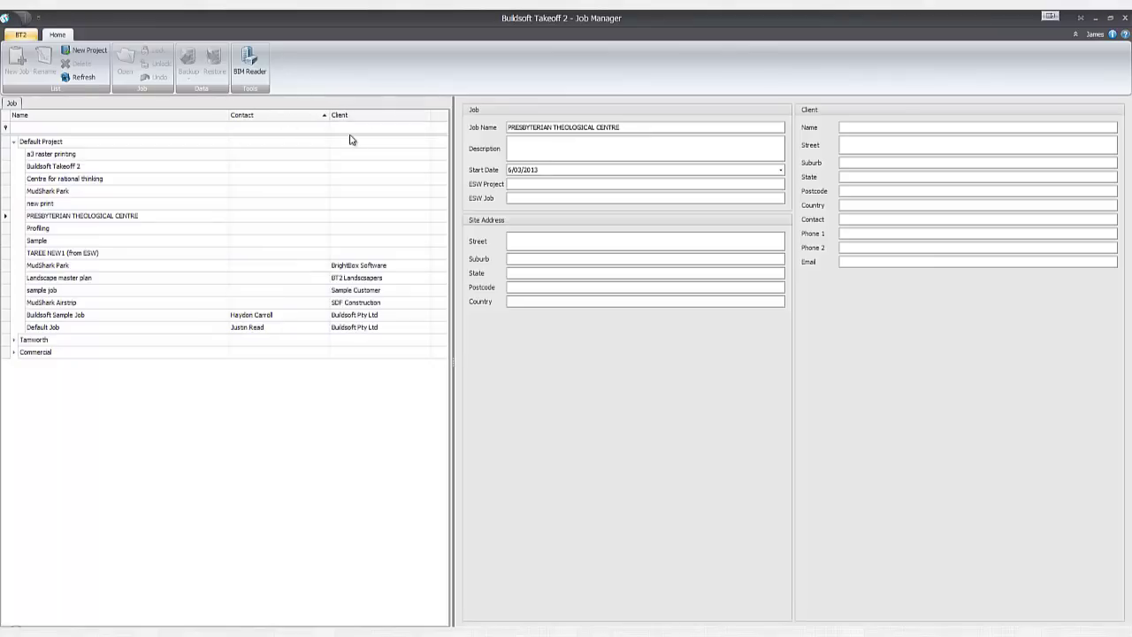
# Step: Filter the job list to clients containing "con"
pyautogui.click(353, 128)
pyautogui.write('c')
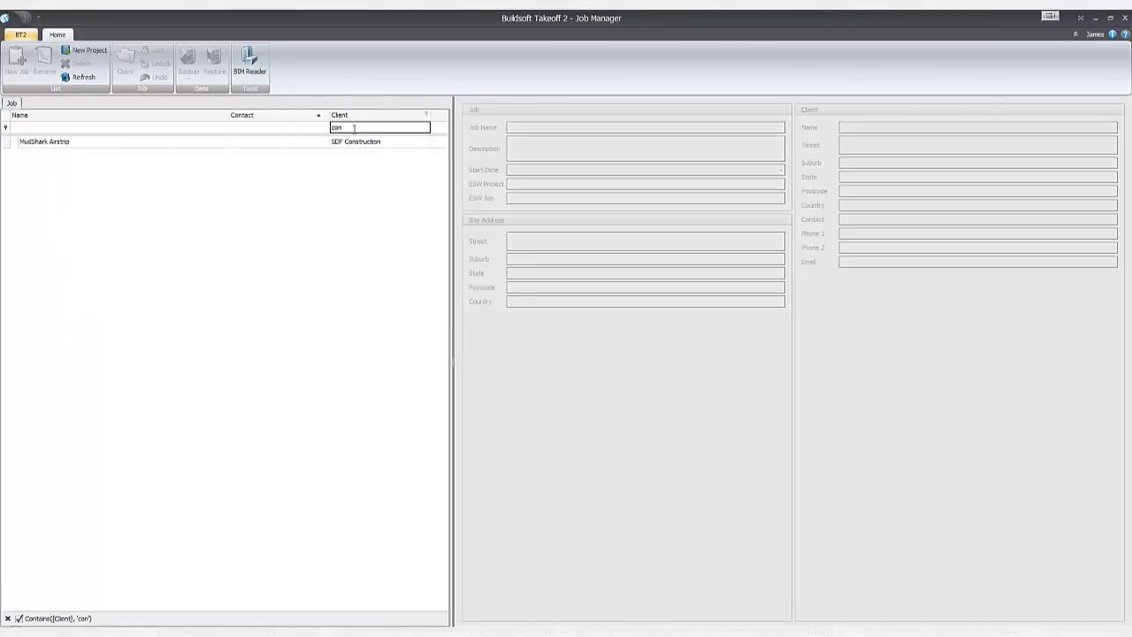
pyautogui.write('on')
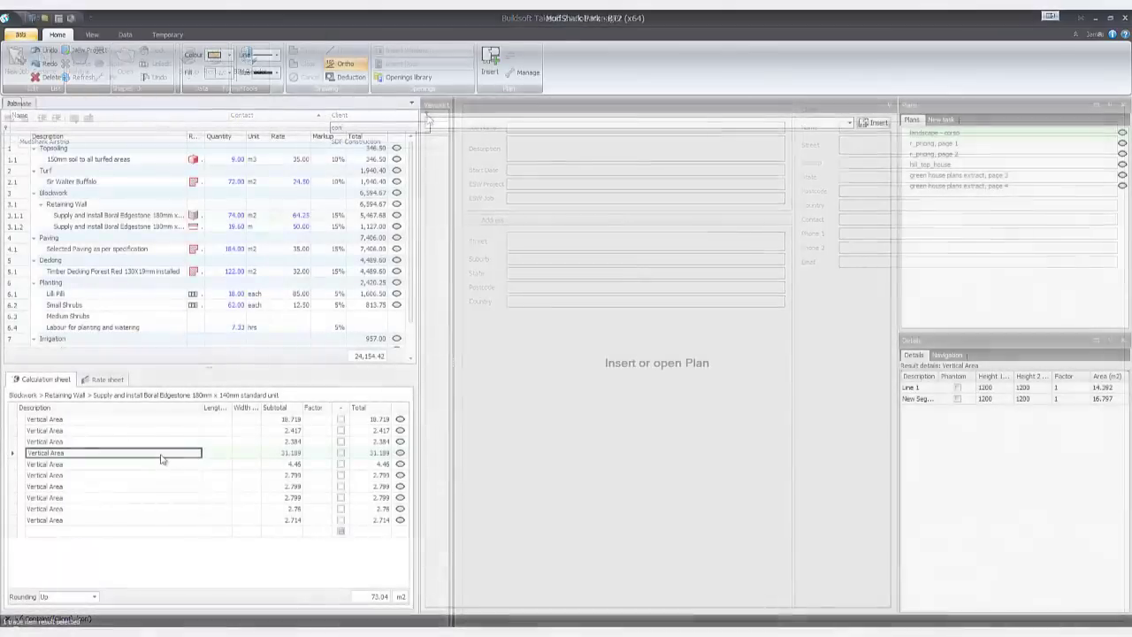
# Step: Show the fourth Vertical Area measurement of the 180mm x 140mm Boral Edgestone item in the viewport
pyautogui.rightClick(162, 458)
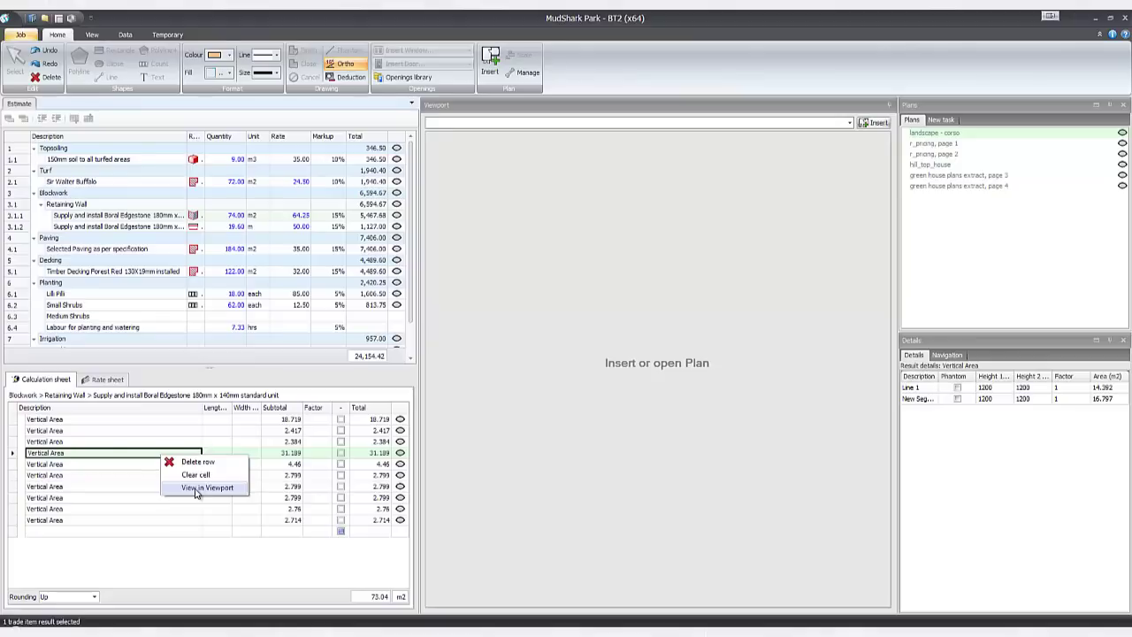